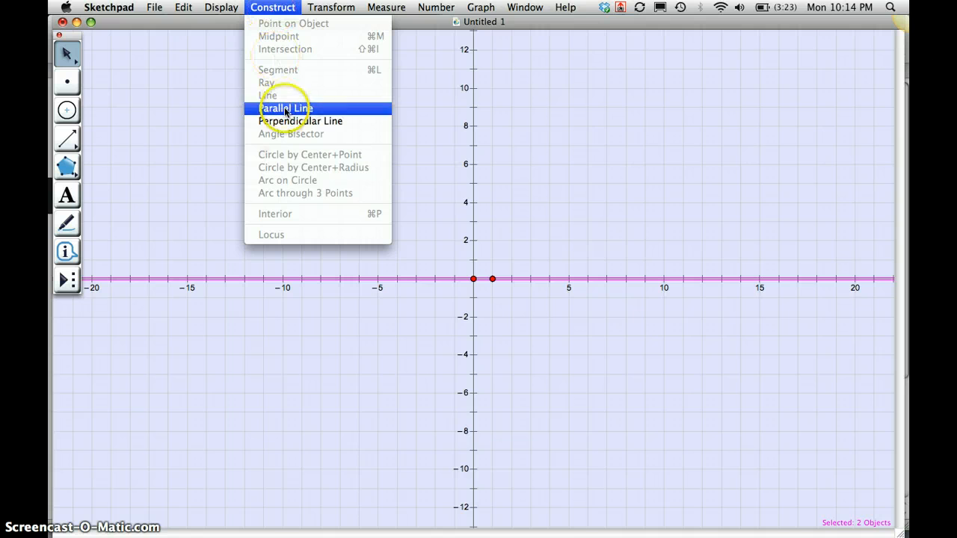
Step: Construct a line parallel to the x-axis through the selected point above it and place a second point on that line
{"action": "left_click", "coordinate": [285, 108]}
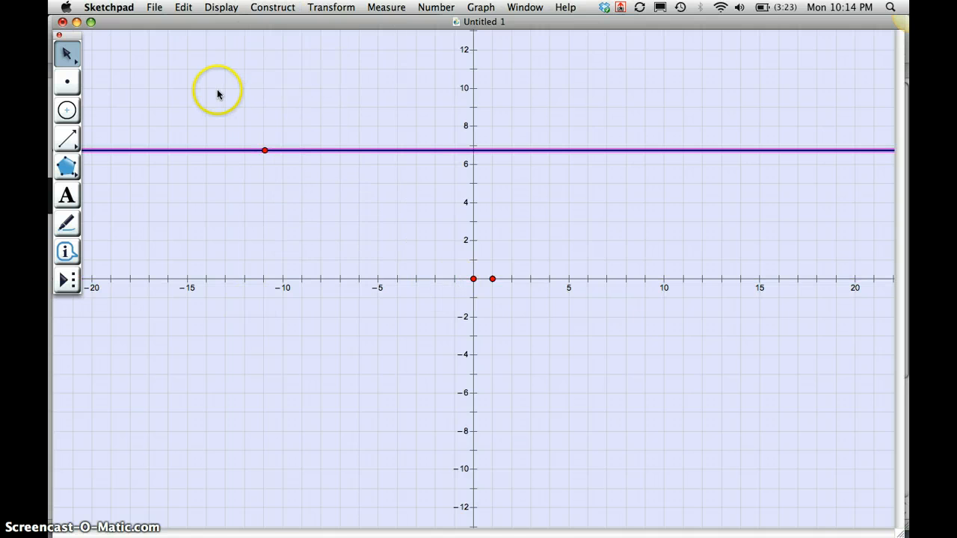
{"action": "left_click", "coordinate": [68, 82]}
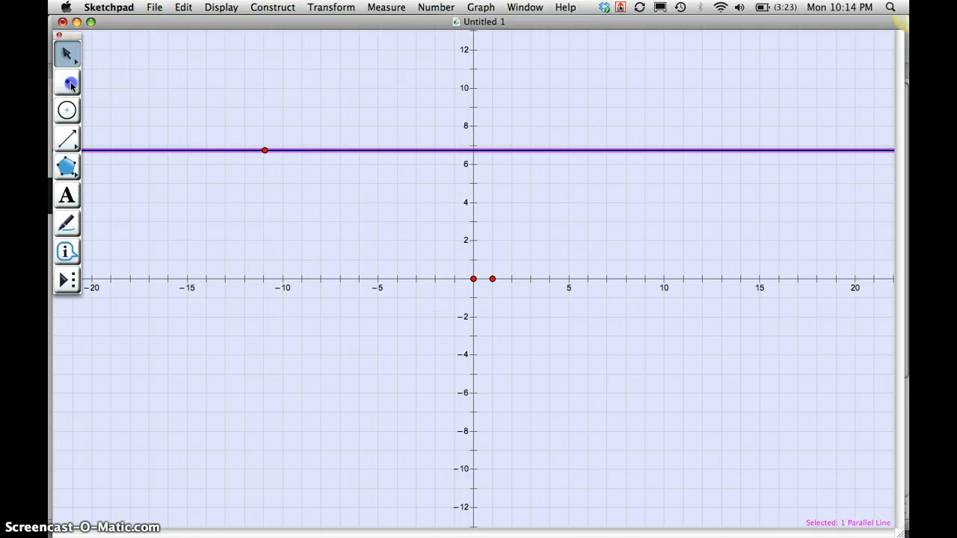
{"action": "left_click", "coordinate": [328, 150]}
{"action": "left_click", "coordinate": [66, 53]}
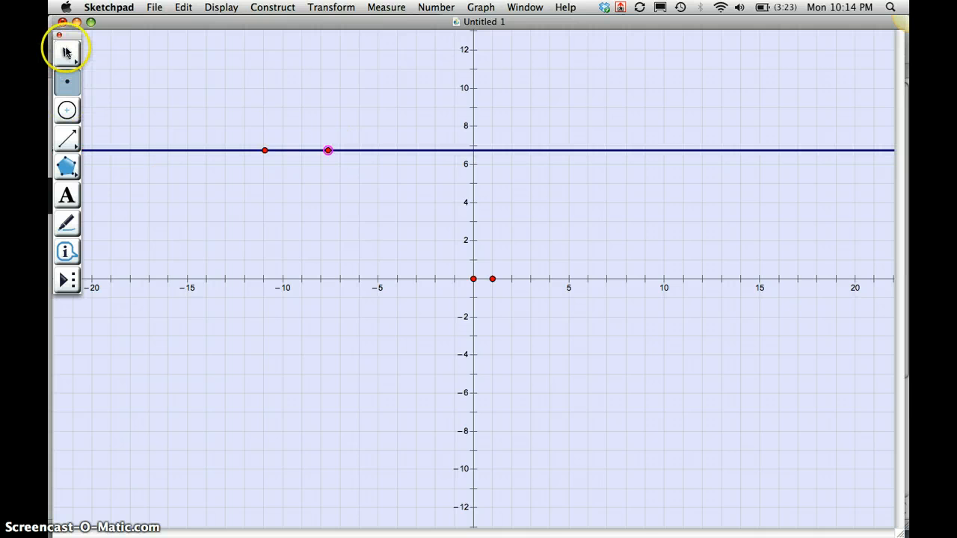
Step: Draw a circle centered on the line's first point and passing through its second point
{"action": "left_click", "coordinate": [67, 110]}
{"action": "left_click", "coordinate": [265, 150]}
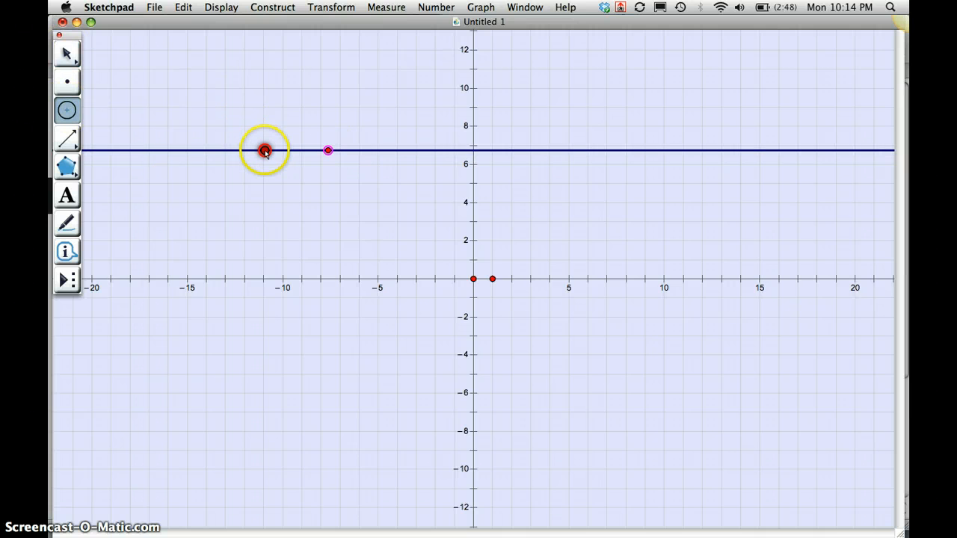
{"action": "left_click", "coordinate": [329, 151]}
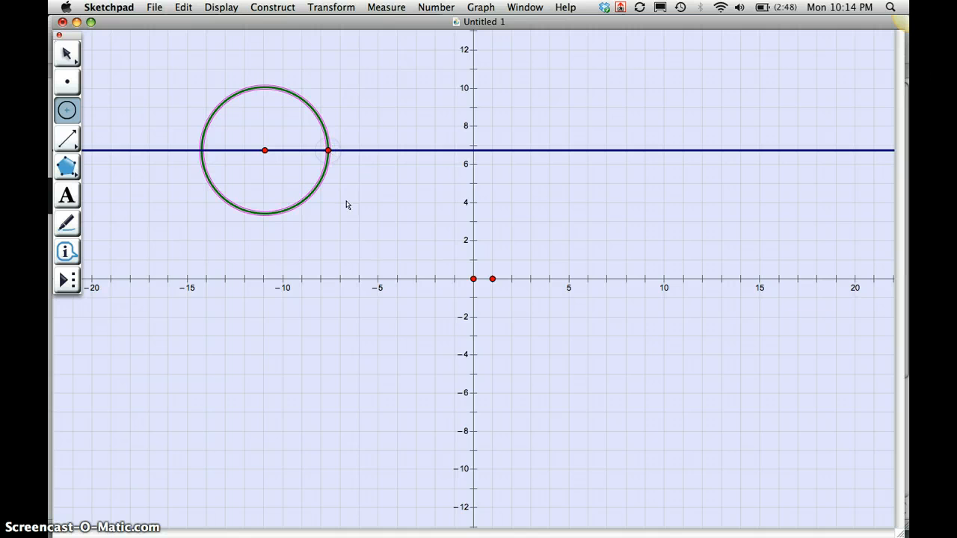
{"action": "key", "text": "Escape"}
Step: Hide the parallel line that runs through the circle's center
{"action": "left_click_drag", "start_coordinate": [360, 142], "coordinate": [417, 189]}
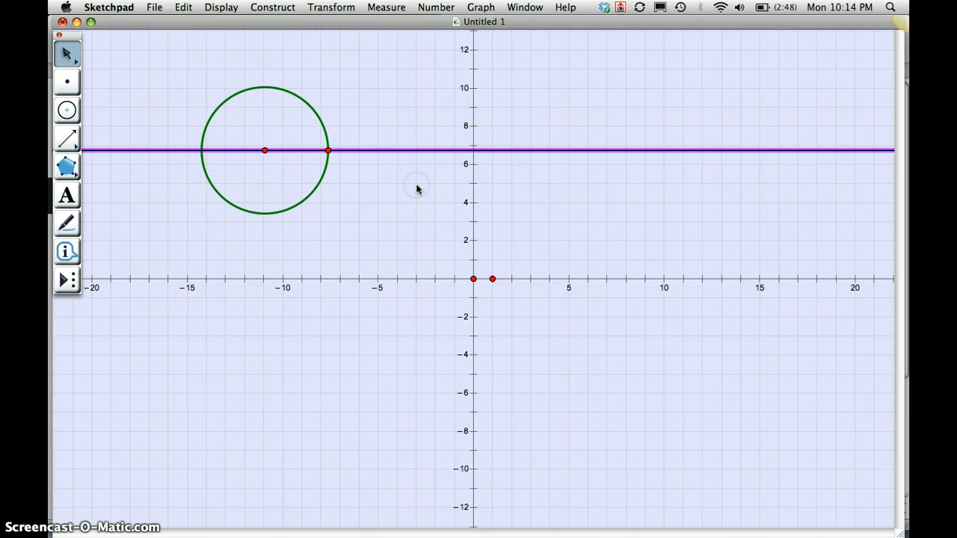
{"action": "key", "text": "super+h"}
{"action": "left_click", "coordinate": [381, 185]}
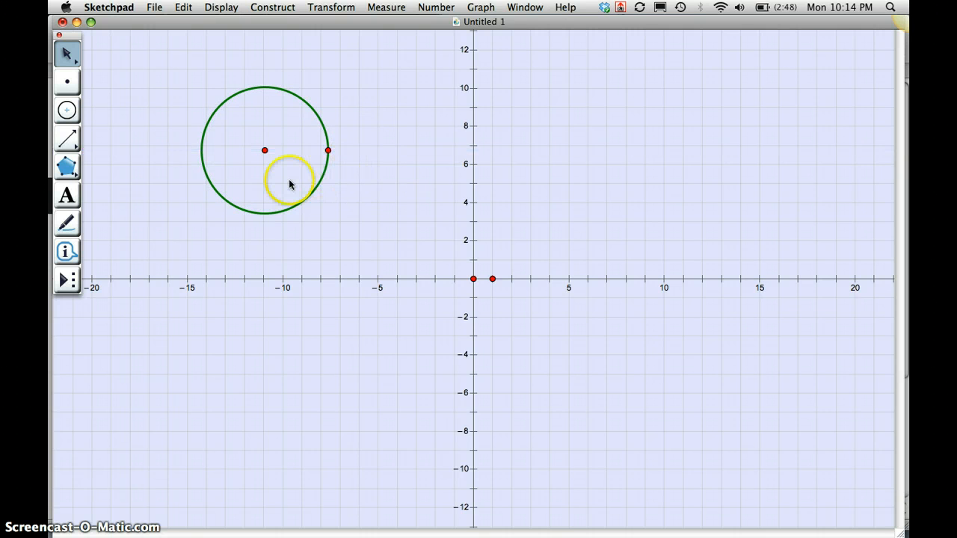
Step: Enlarge the circle to a radius of about 5.3 grid units and move it below the x-axis
{"action": "left_click_drag", "start_coordinate": [329, 149], "coordinate": [366, 150]}
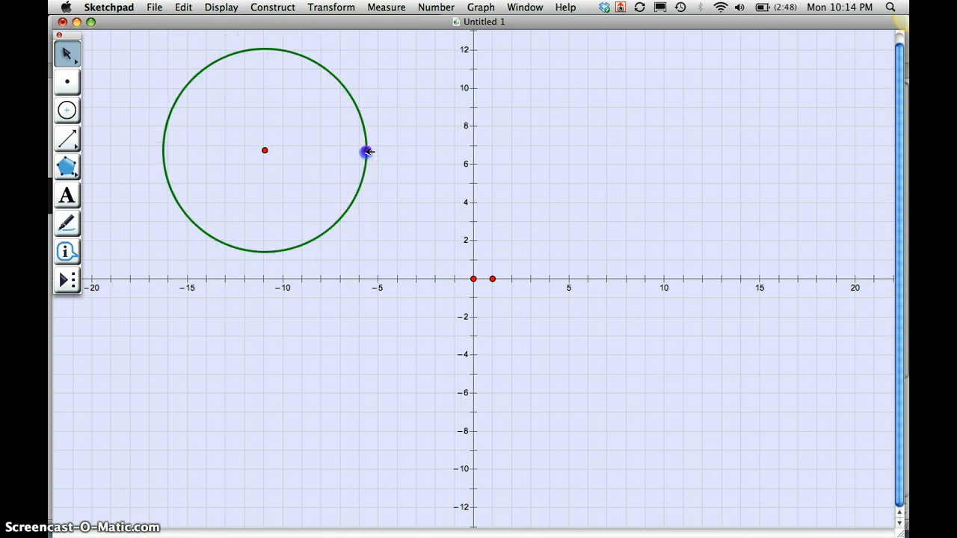
{"action": "left_click", "coordinate": [362, 191]}
{"action": "left_click_drag", "start_coordinate": [362, 191], "coordinate": [403, 443]}
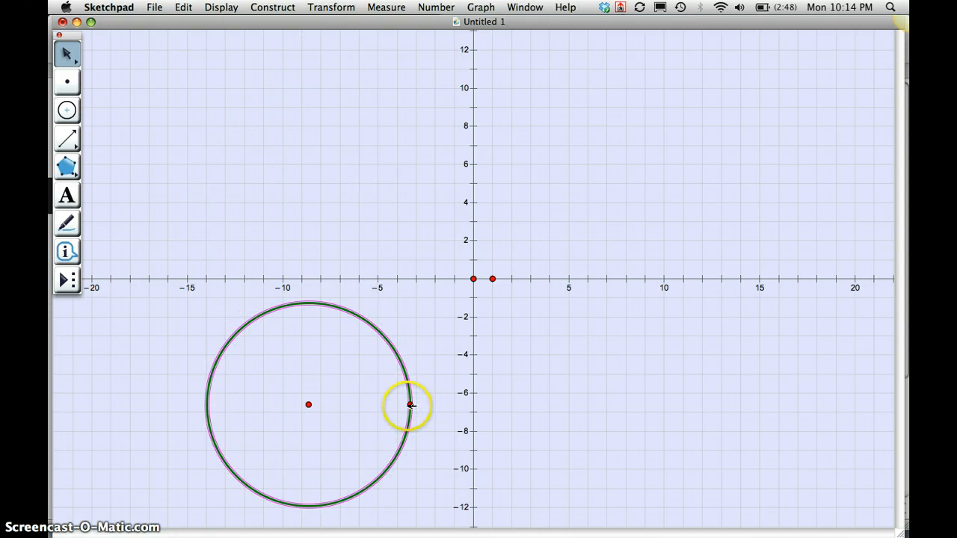
Step: Hide both coordinate axes together with the origin and unit points
{"action": "left_click_drag", "start_coordinate": [433, 241], "coordinate": [564, 310]}
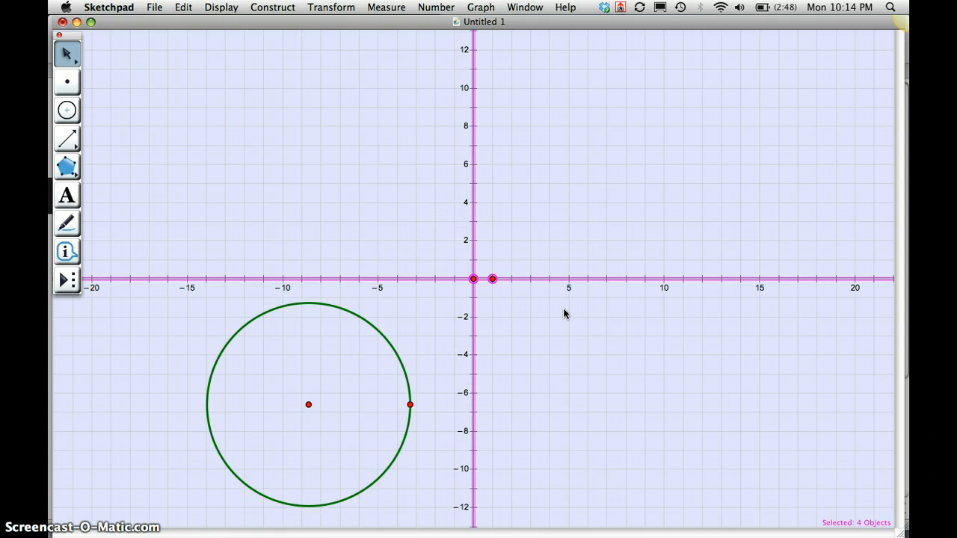
{"action": "key", "text": "super+h"}
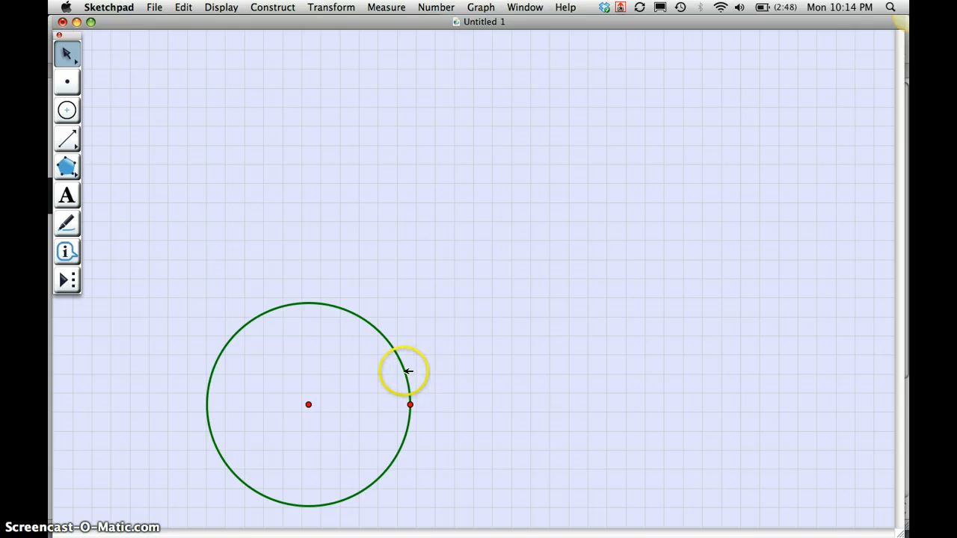
Step: Move the circle to the middle of the sketch and enlarge it to a radius of about 10 grid squares
{"action": "left_click_drag", "start_coordinate": [407, 374], "coordinate": [409, 360]}
{"action": "left_click_drag", "start_coordinate": [451, 290], "coordinate": [540, 227]}
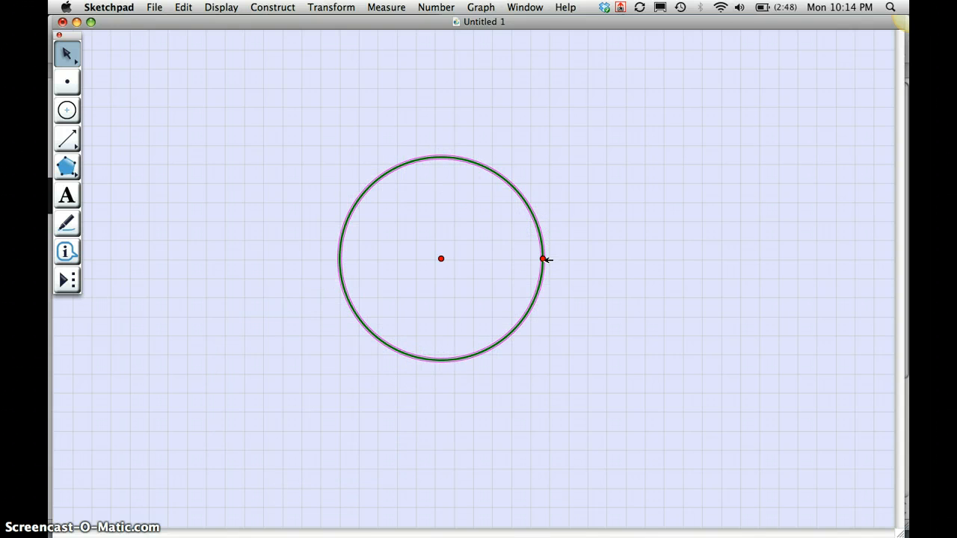
{"action": "left_click_drag", "start_coordinate": [546, 260], "coordinate": [630, 259]}
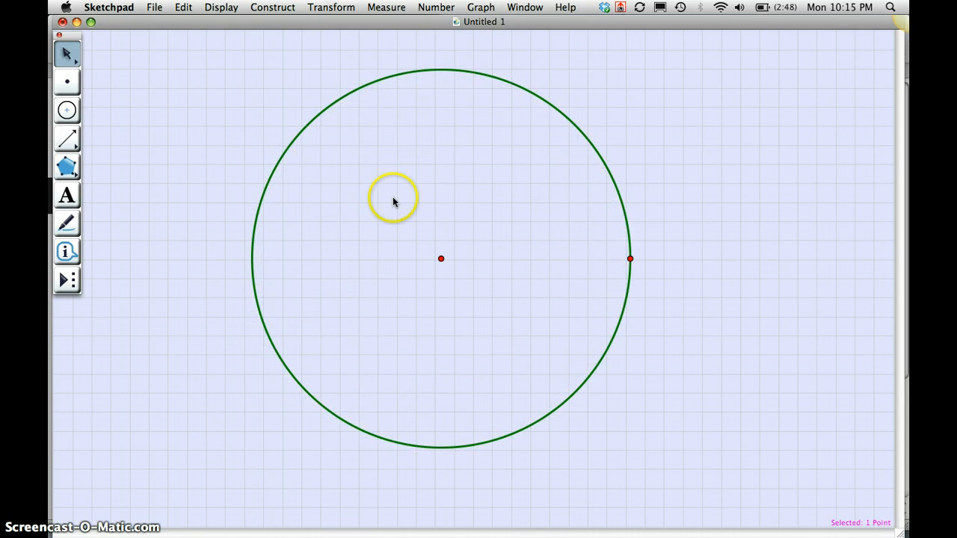
Step: Set the angle units to radians in this sketch's preferences
{"action": "left_click", "coordinate": [153, 8]}
{"action": "mouse_move", "coordinate": [124, 9]}
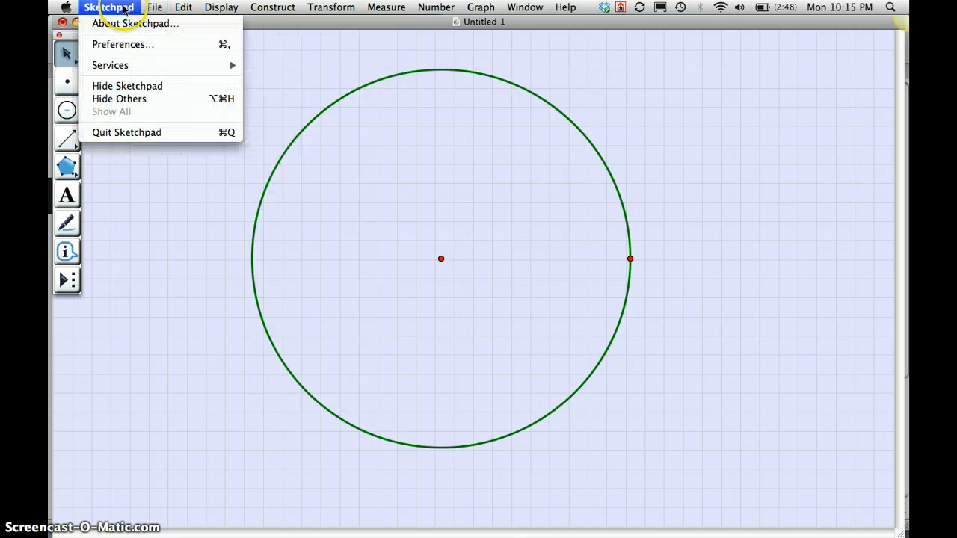
{"action": "mouse_move", "coordinate": [184, 7]}
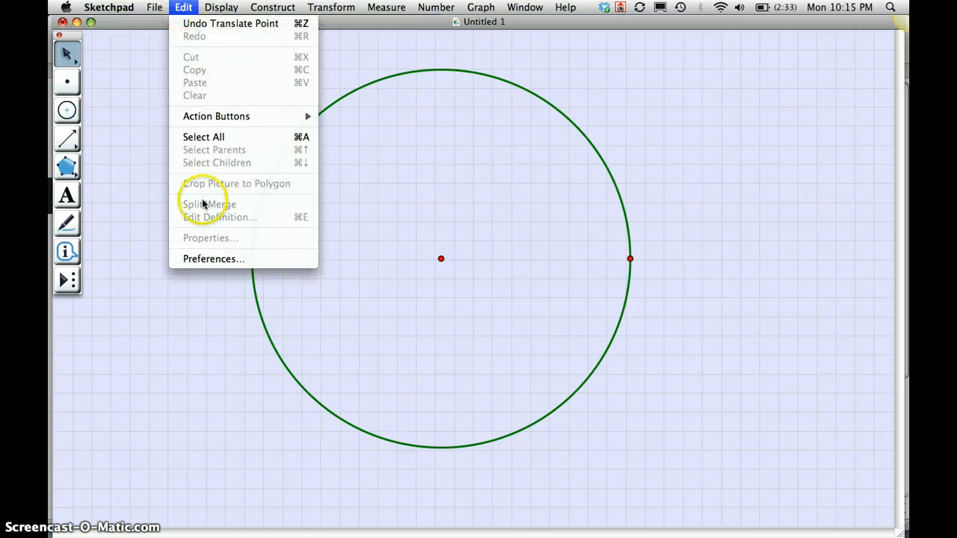
{"action": "left_click", "coordinate": [208, 259]}
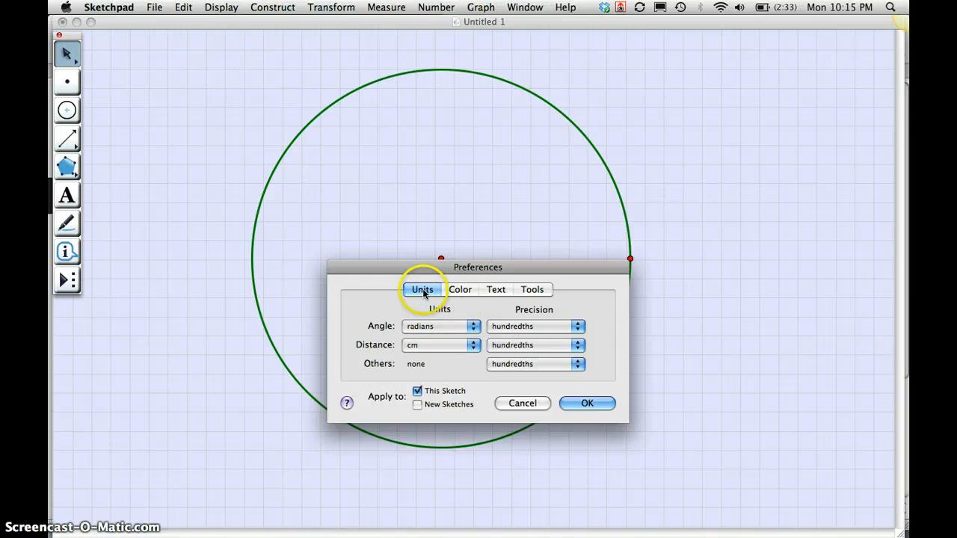
{"action": "left_click", "coordinate": [476, 328]}
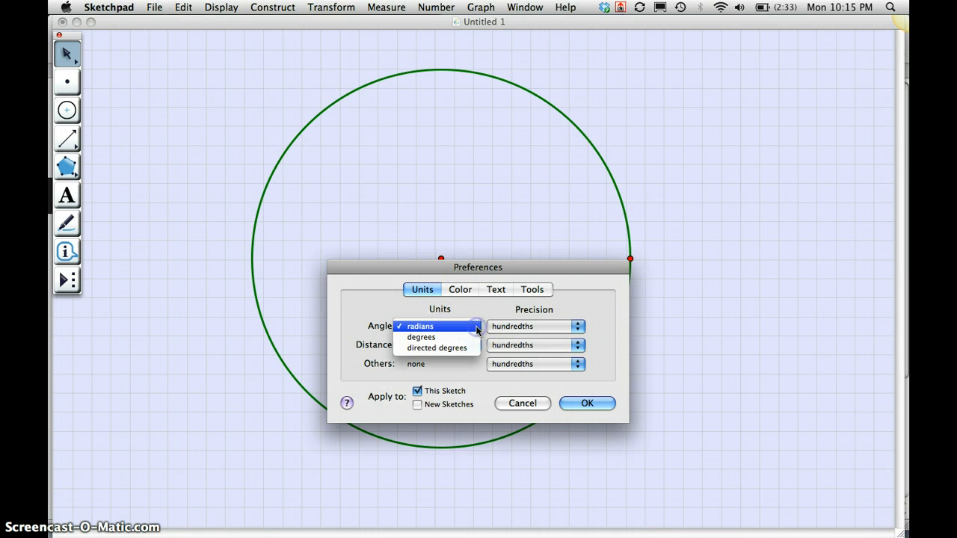
{"action": "left_click", "coordinate": [431, 327]}
{"action": "left_click", "coordinate": [577, 402]}
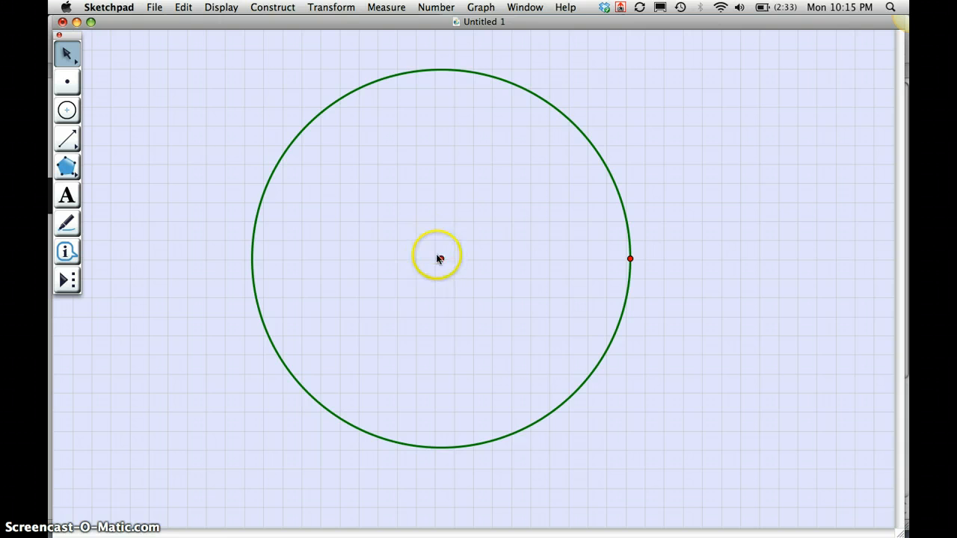
Step: Select the radius point on the circle, level with its center
{"action": "left_click", "coordinate": [630, 258]}
{"action": "left_click", "coordinate": [338, 5]}
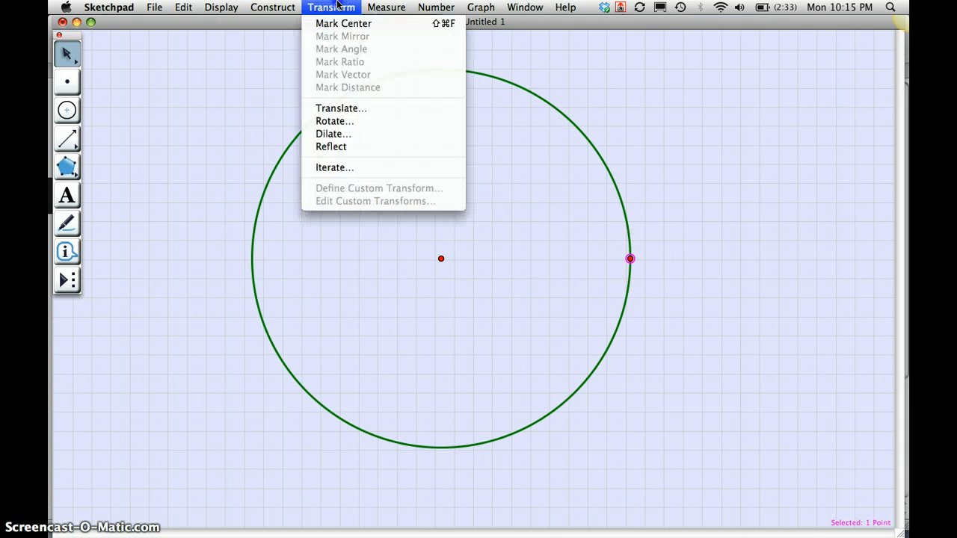
{"action": "left_click", "coordinate": [336, 109]}
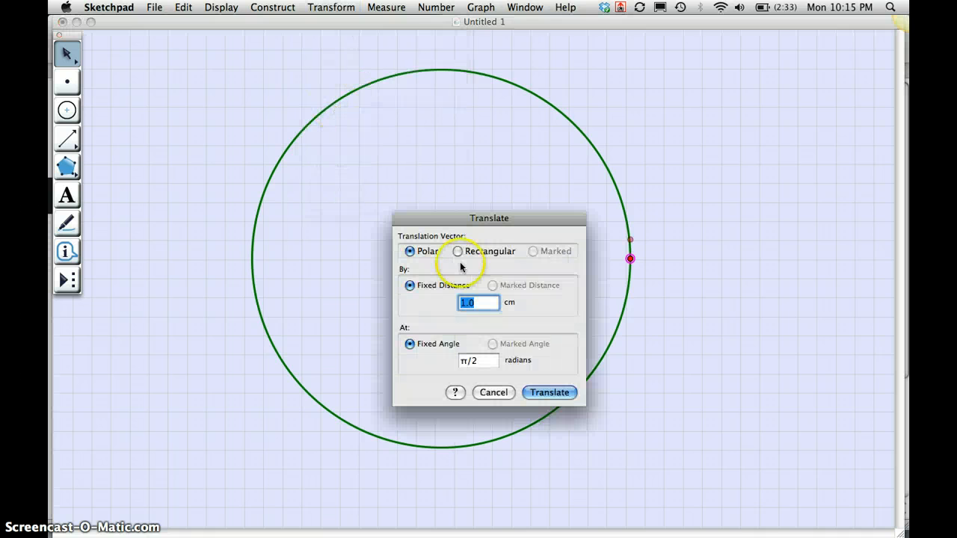
{"action": "left_click", "coordinate": [493, 392]}
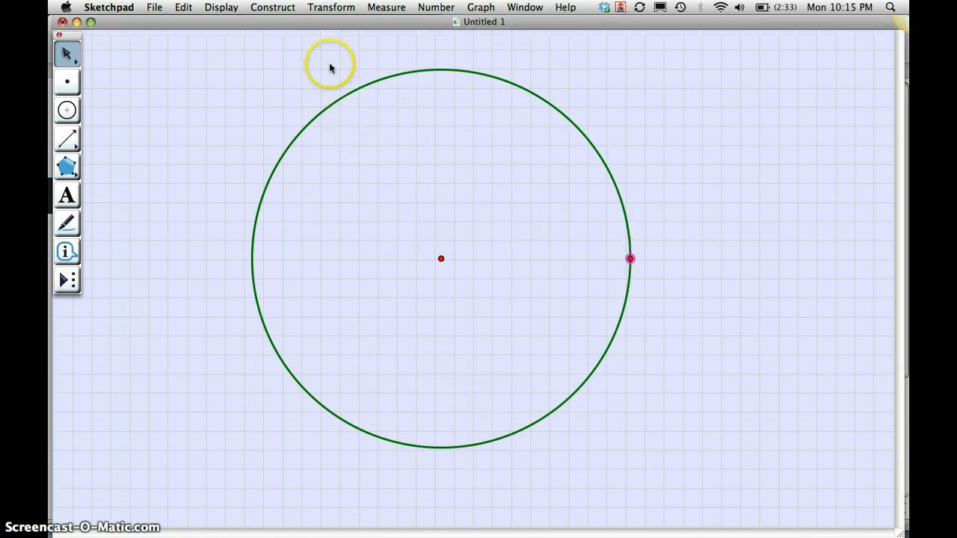
Step: Rotate the radius point by 1.0 radian about the circle's center, and rotate its image by another 1.0 radian
{"action": "left_click", "coordinate": [331, 7]}
{"action": "left_click", "coordinate": [337, 121]}
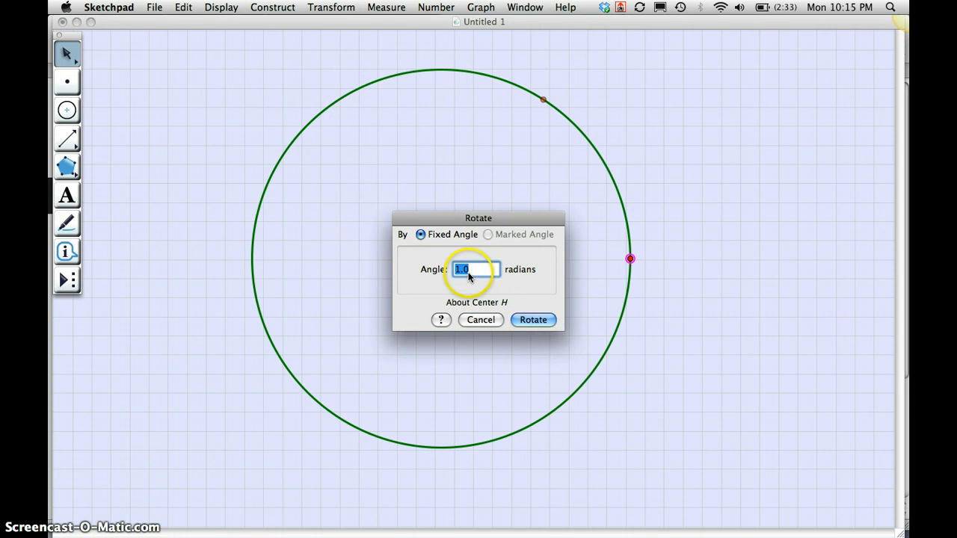
{"action": "left_click", "coordinate": [529, 322]}
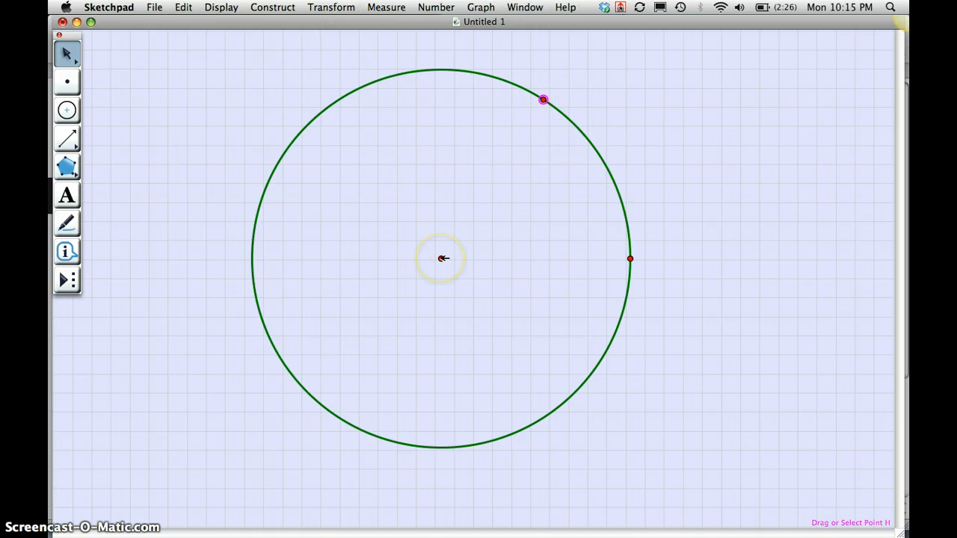
{"action": "left_click", "coordinate": [323, 9]}
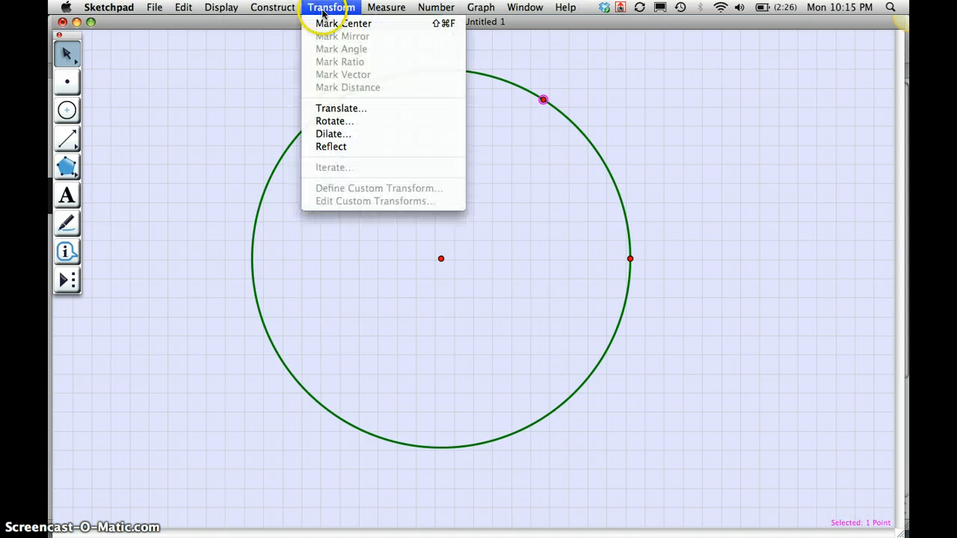
{"action": "left_click", "coordinate": [329, 121]}
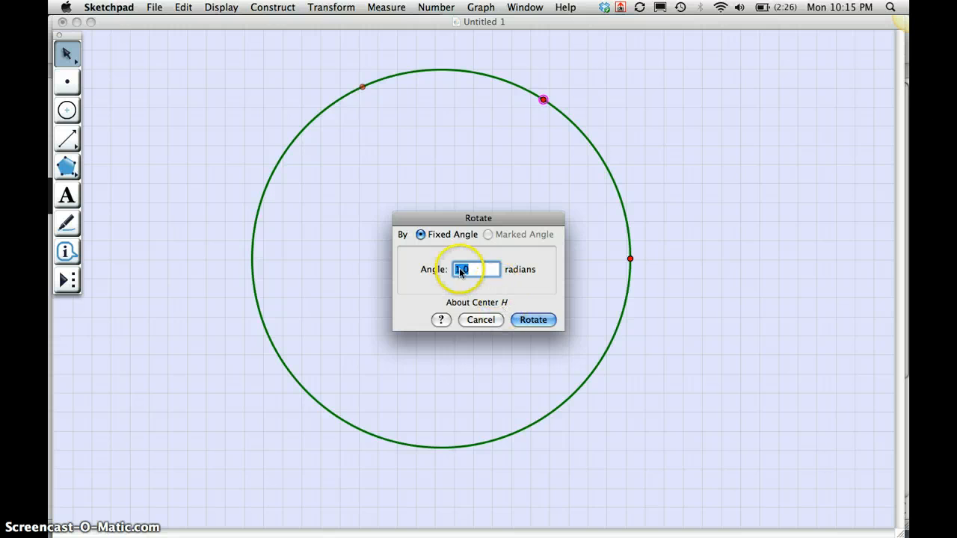
{"action": "left_click", "coordinate": [534, 321]}
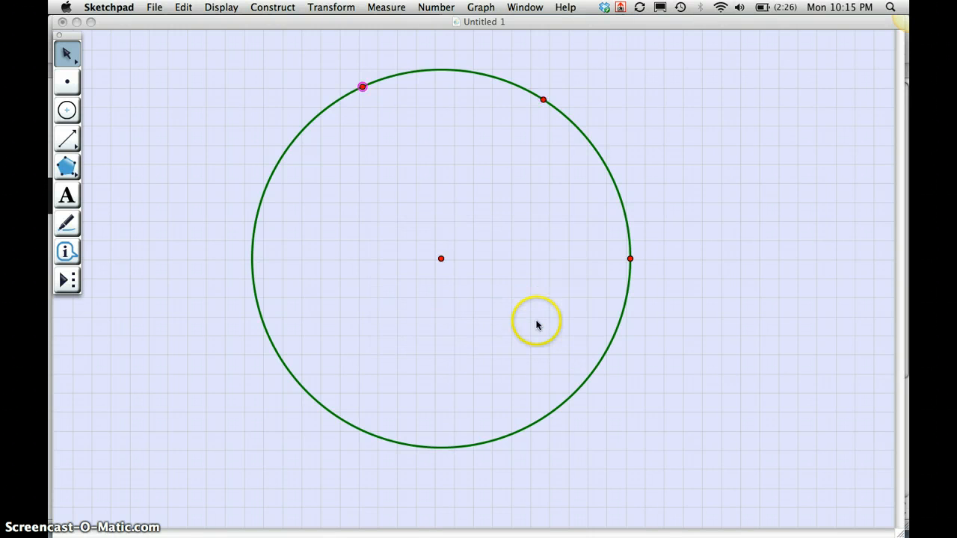
Step: Create the third and fourth rotated points, each 1.0 radian beyond the previous one about the circle's center
{"action": "left_click", "coordinate": [334, 9]}
{"action": "left_click", "coordinate": [332, 121]}
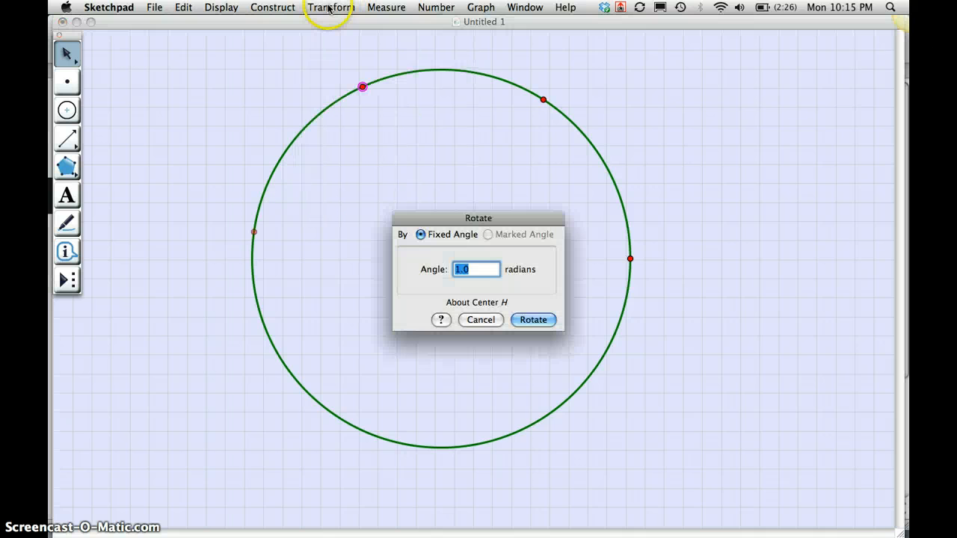
{"action": "key", "text": "Return"}
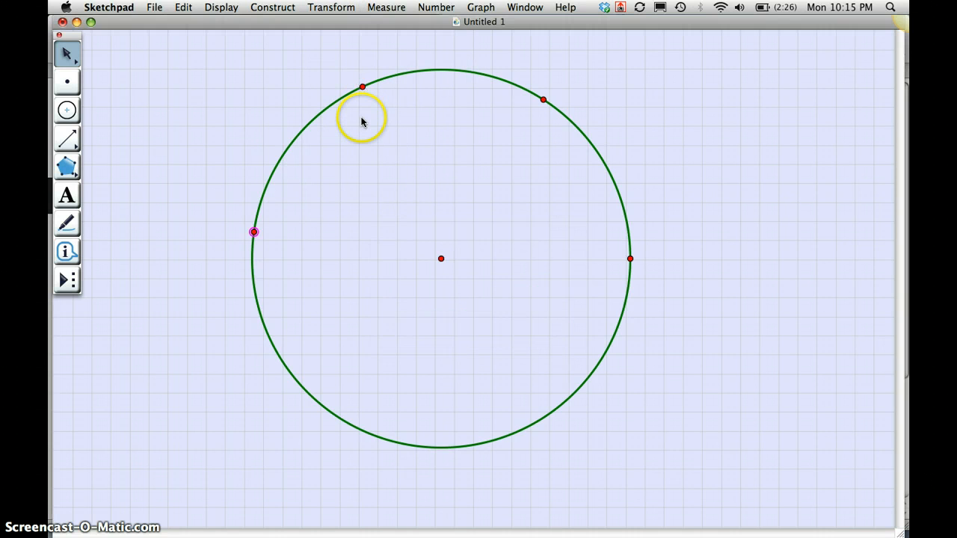
{"action": "left_click", "coordinate": [340, 9]}
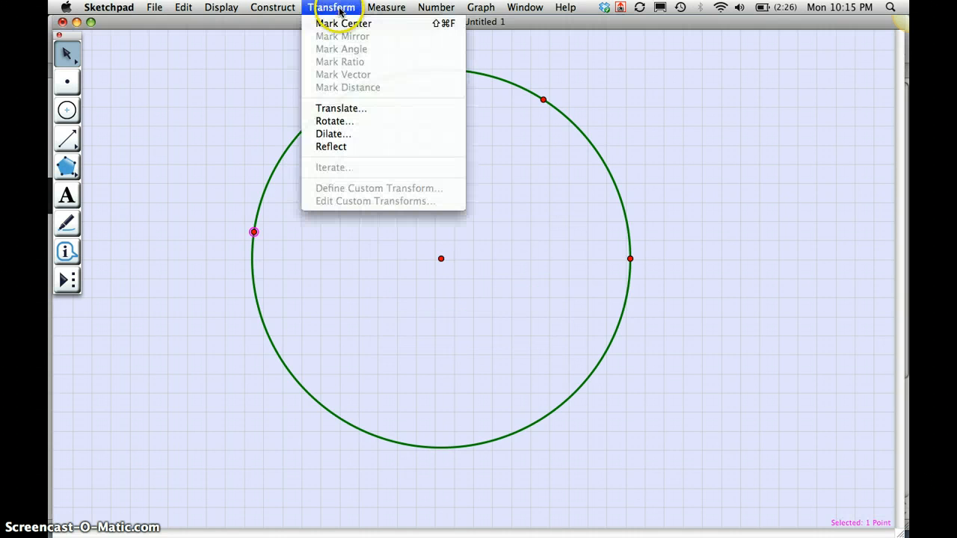
{"action": "left_click", "coordinate": [330, 122]}
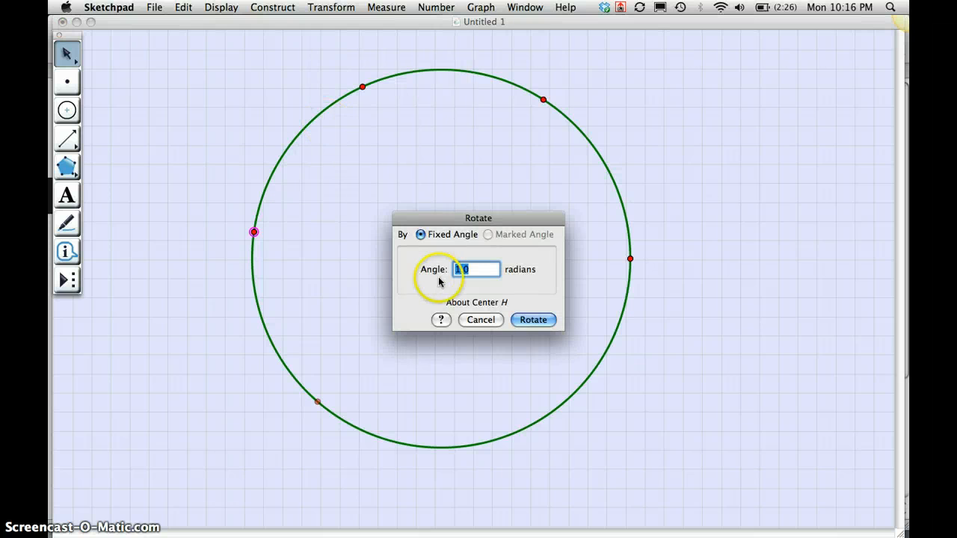
{"action": "left_click", "coordinate": [527, 319]}
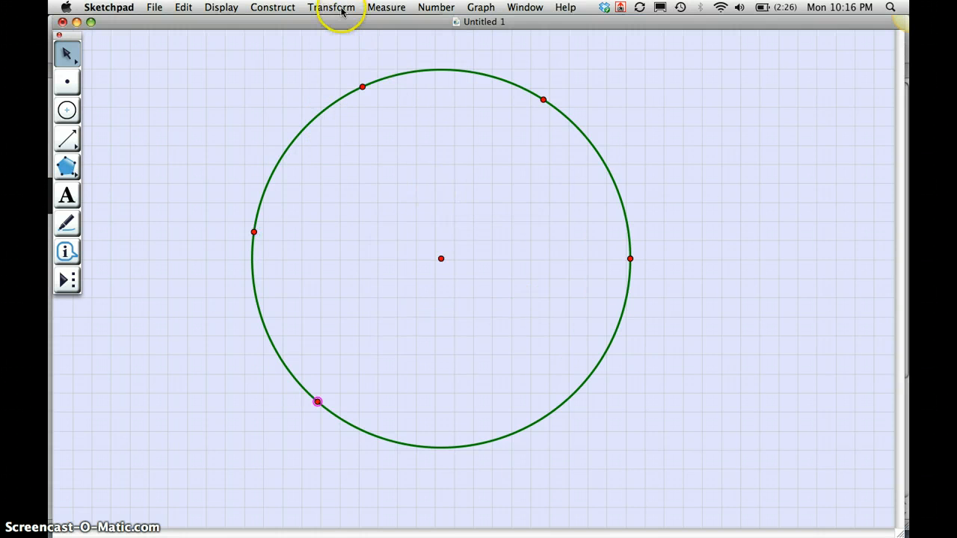
Step: Create the fifth and sixth points around the circle with 1.0 radian rotations about its center and clear the selection
{"action": "left_click", "coordinate": [332, 9]}
{"action": "left_click", "coordinate": [335, 121]}
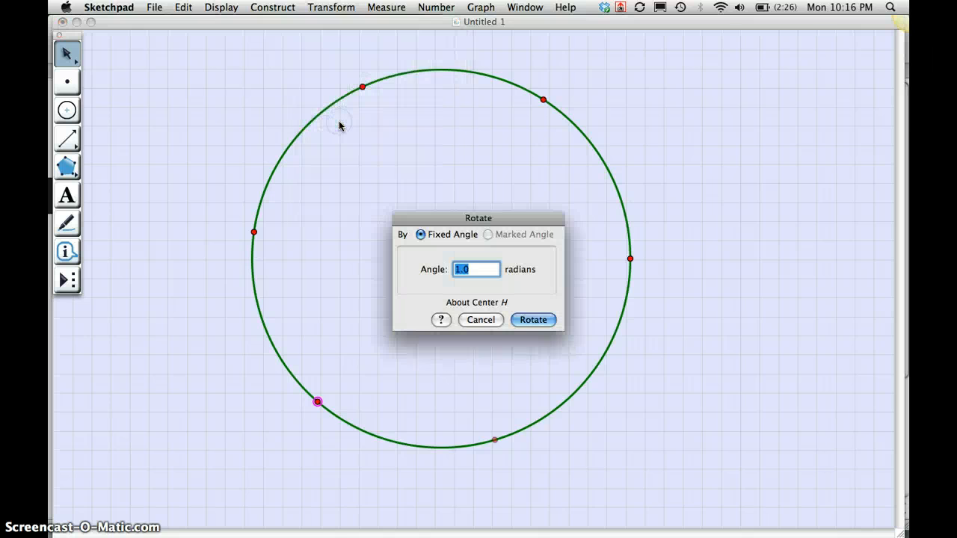
{"action": "key", "text": "Return"}
{"action": "left_click", "coordinate": [331, 7]}
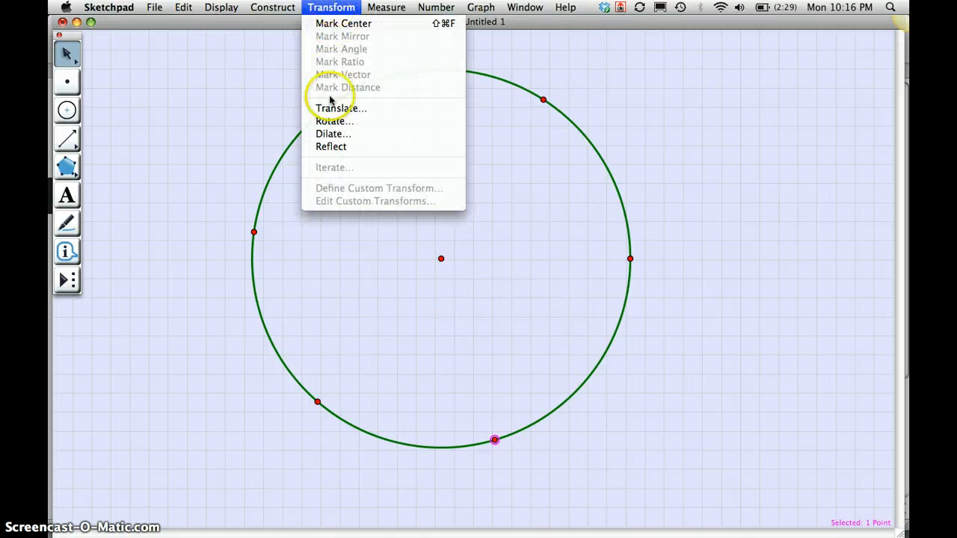
{"action": "left_click", "coordinate": [333, 122]}
{"action": "key", "text": "Return"}
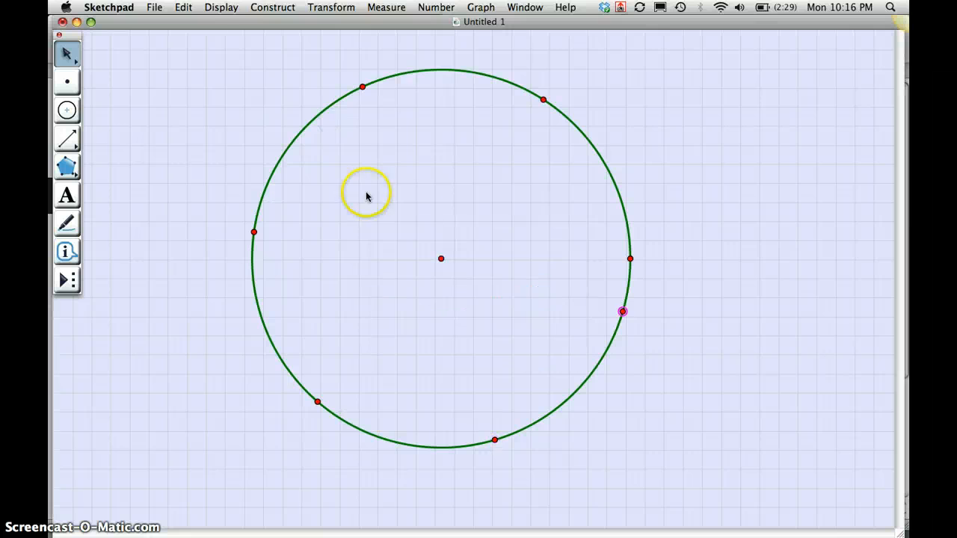
{"action": "left_click", "coordinate": [460, 217]}
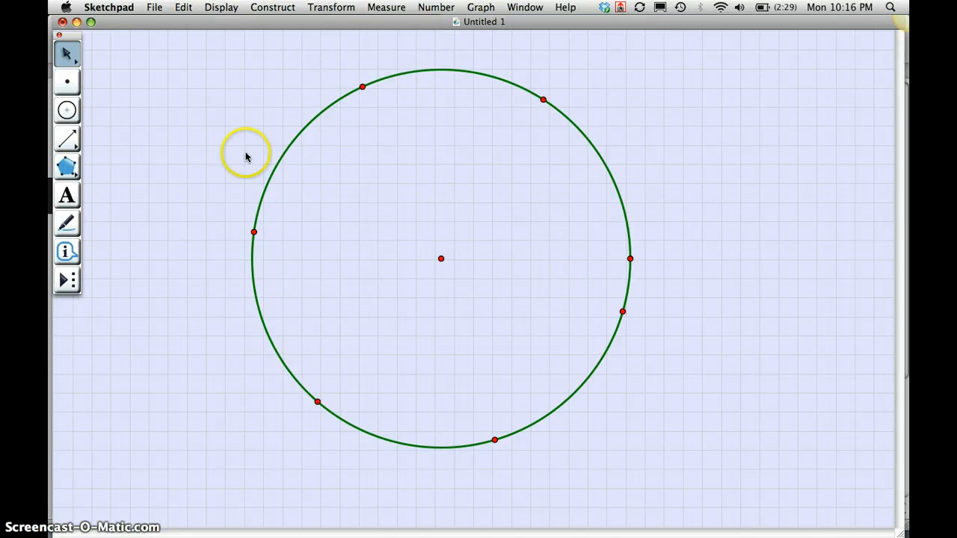
Step: Draw six rays from the circle's center, one through each of the 1-radian rotated points, and clear the selection
{"action": "left_click", "coordinate": [68, 142]}
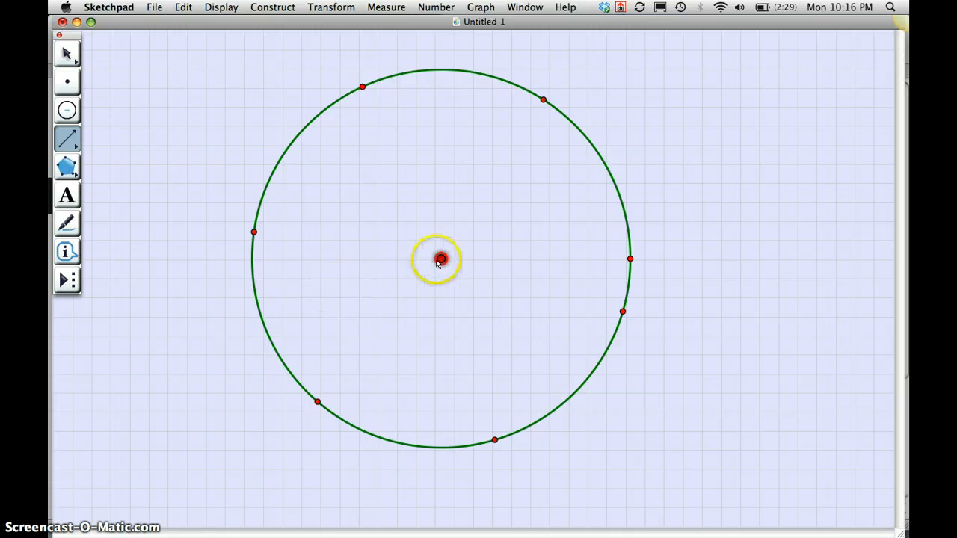
{"action": "left_click_drag", "start_coordinate": [441, 259], "coordinate": [543, 99]}
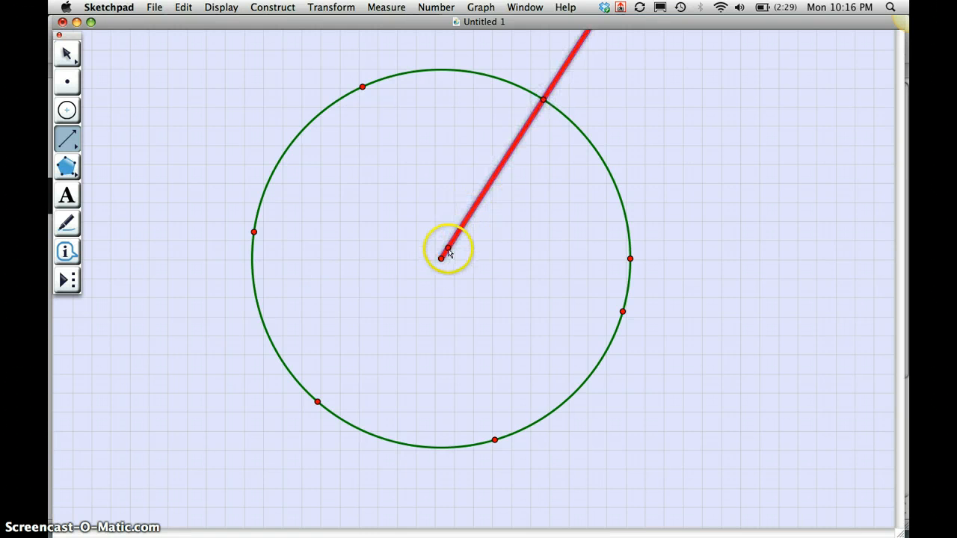
{"action": "left_click_drag", "start_coordinate": [442, 259], "coordinate": [362, 87]}
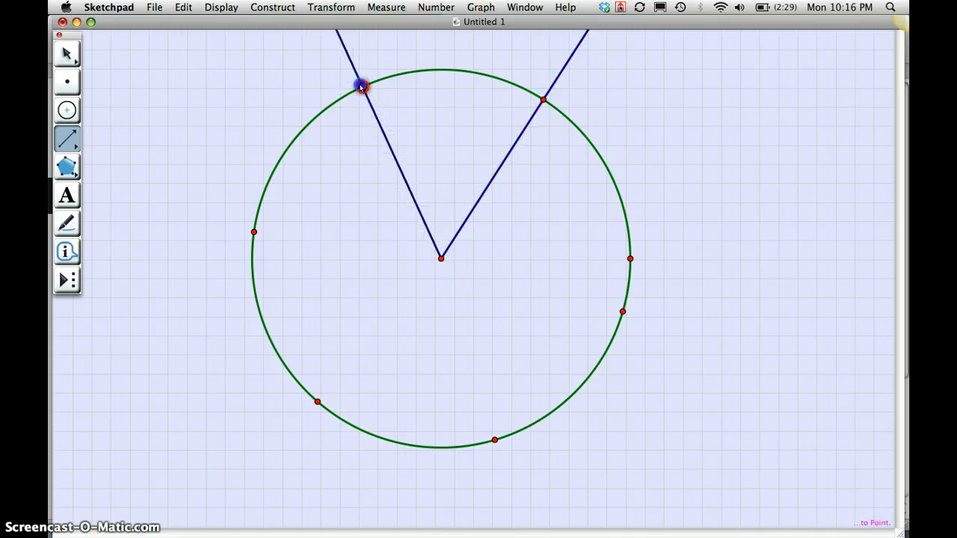
{"action": "left_click_drag", "start_coordinate": [442, 259], "coordinate": [318, 403]}
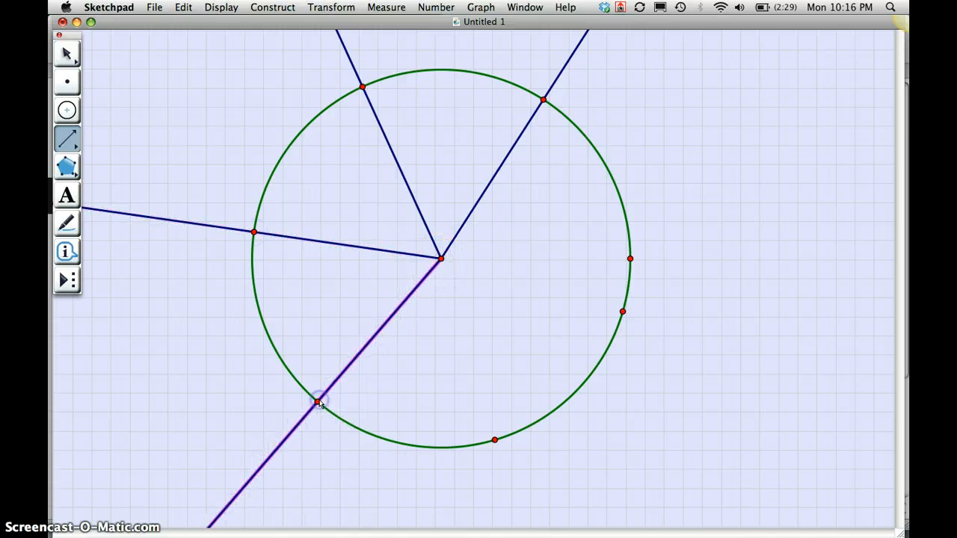
{"action": "left_click_drag", "start_coordinate": [442, 259], "coordinate": [623, 313]}
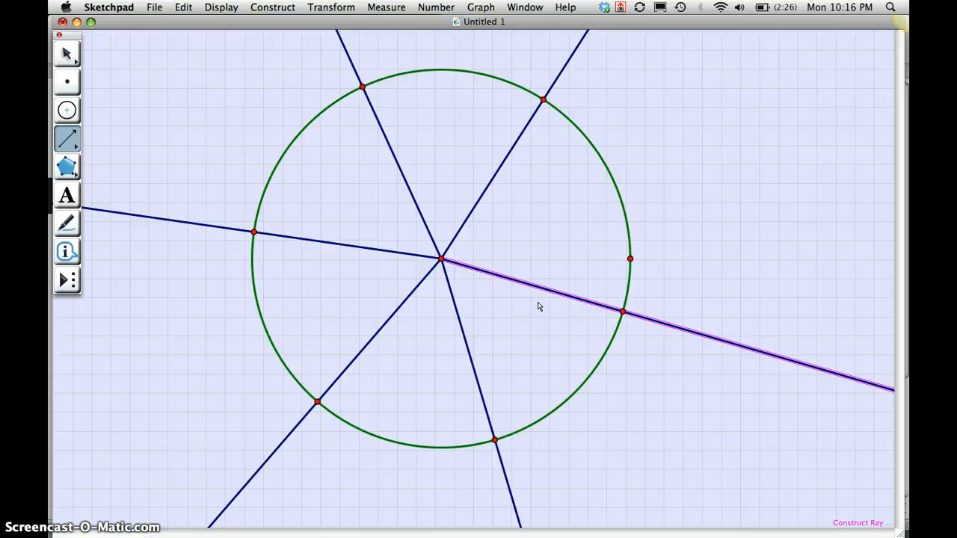
{"action": "mouse_move", "coordinate": [441, 258]}
{"action": "left_mouse_down"}
{"action": "mouse_move", "coordinate": [436, 226]}
{"action": "mouse_move", "coordinate": [400, 217]}
{"action": "mouse_move", "coordinate": [451, 261]}
{"action": "mouse_move", "coordinate": [442, 261]}
{"action": "left_mouse_up"}
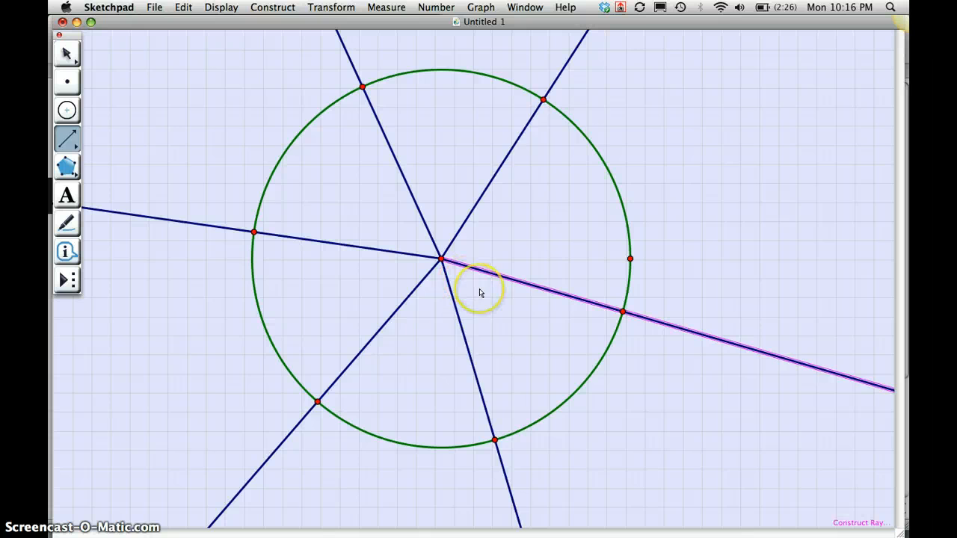
{"action": "left_click", "coordinate": [514, 256]}
{"action": "key", "text": "Escape"}
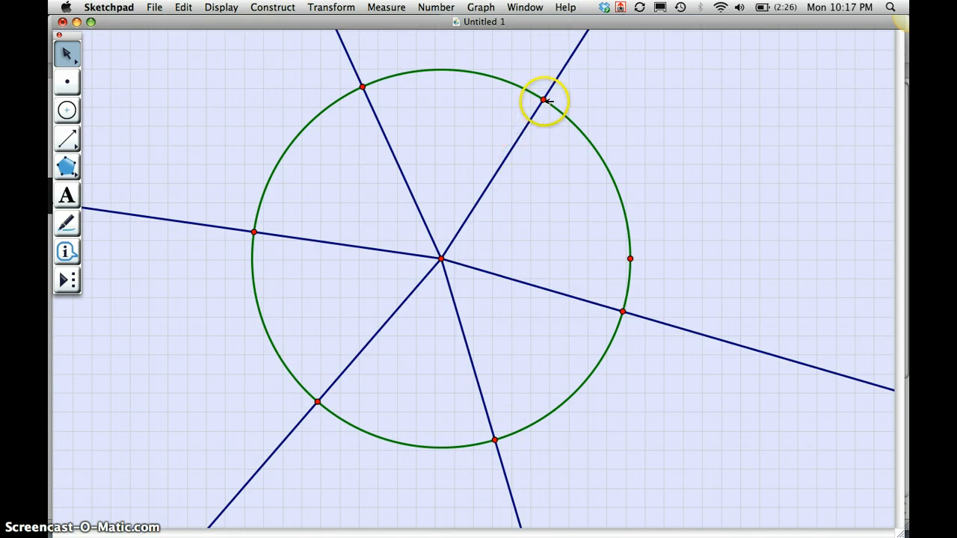
Step: Select all points except the circle's center and the original radius point, and hide these six rotated points
{"action": "left_click", "coordinate": [67, 83]}
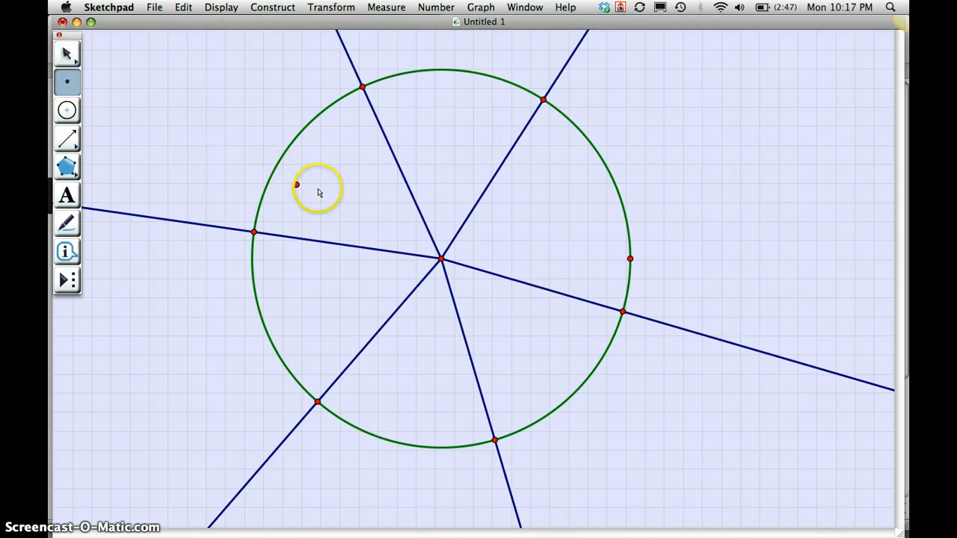
{"action": "key", "text": "super+a"}
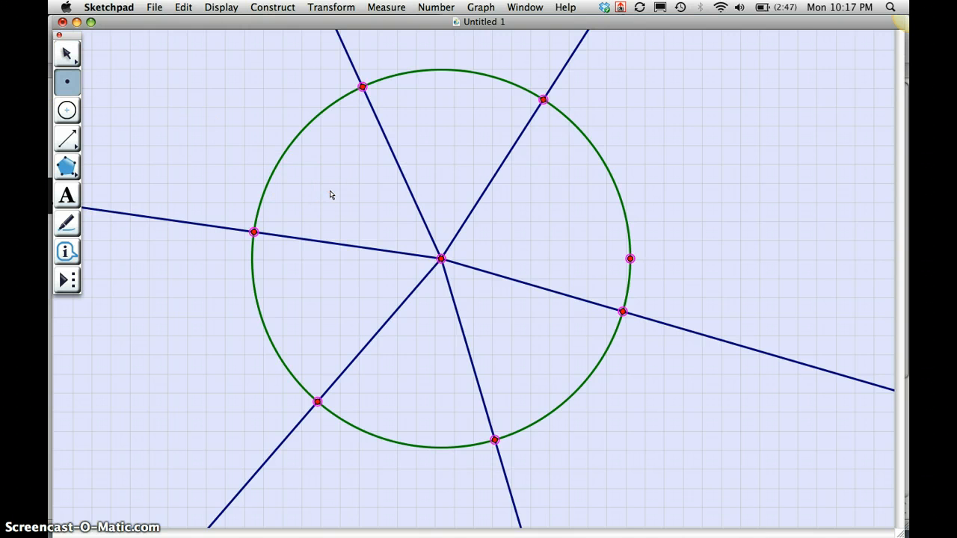
{"action": "key", "text": "Escape"}
{"action": "left_click", "coordinate": [441, 258], "text": "shift"}
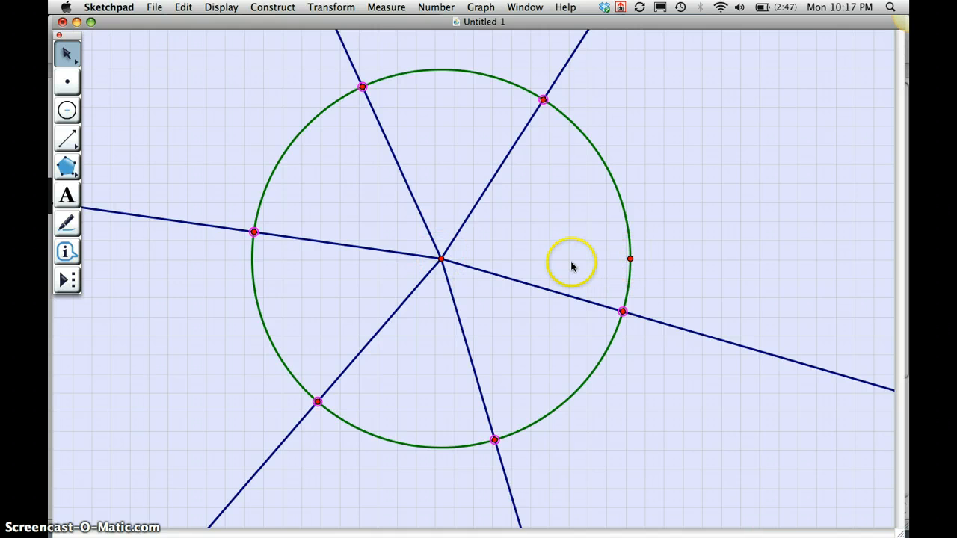
{"action": "key", "text": "super+h"}
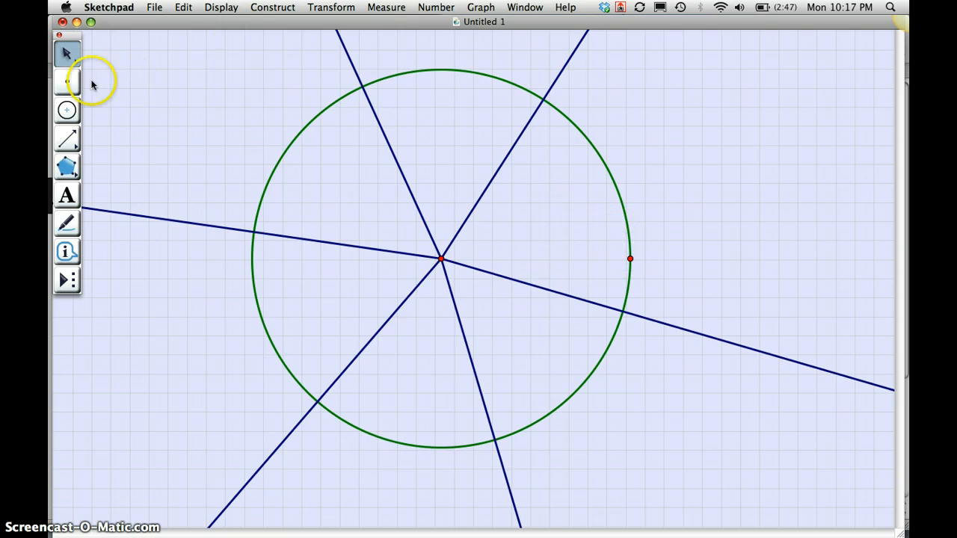
Step: Place a new point on the circle between the radius point and the first ray, and slide it along the circle
{"action": "left_click", "coordinate": [67, 80]}
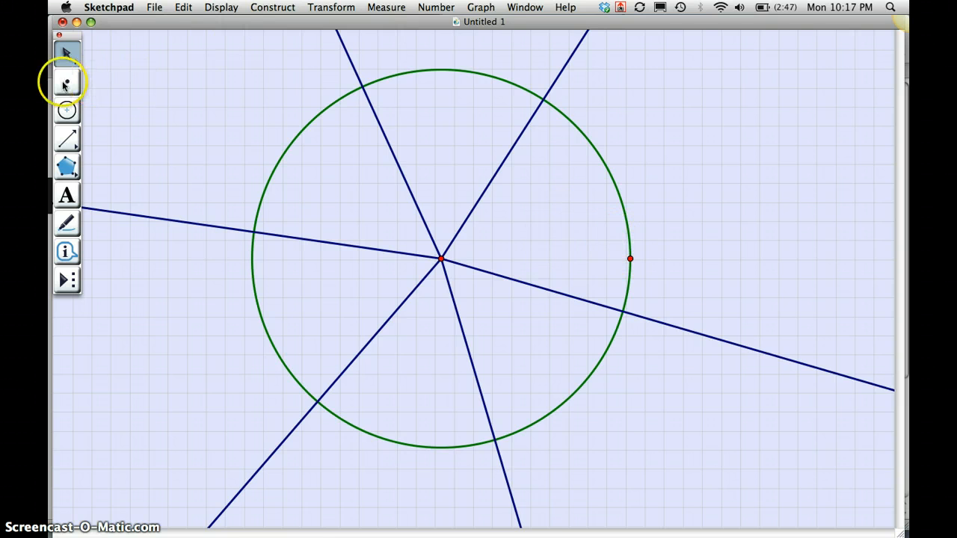
{"action": "left_click", "coordinate": [615, 187]}
{"action": "key", "text": "Escape"}
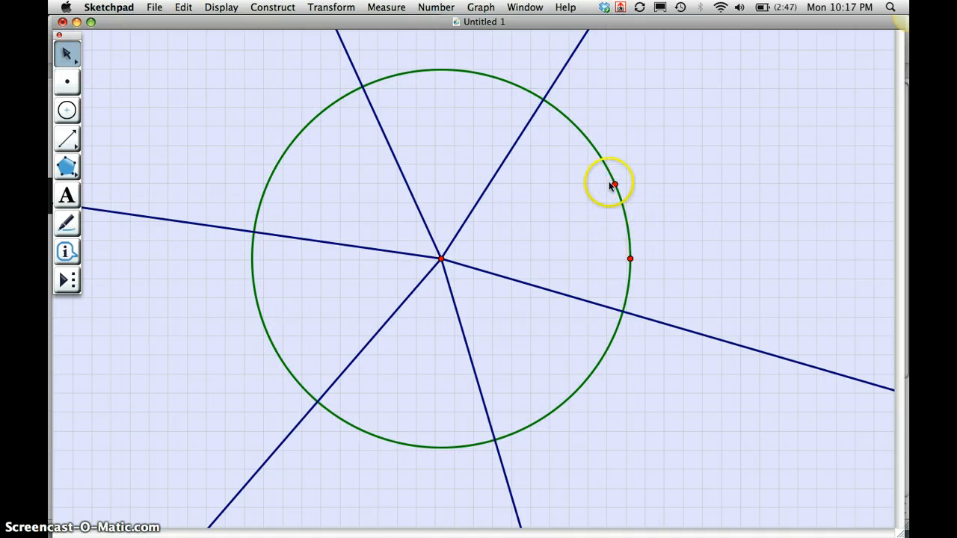
{"action": "left_click_drag", "start_coordinate": [615, 184], "coordinate": [630, 206]}
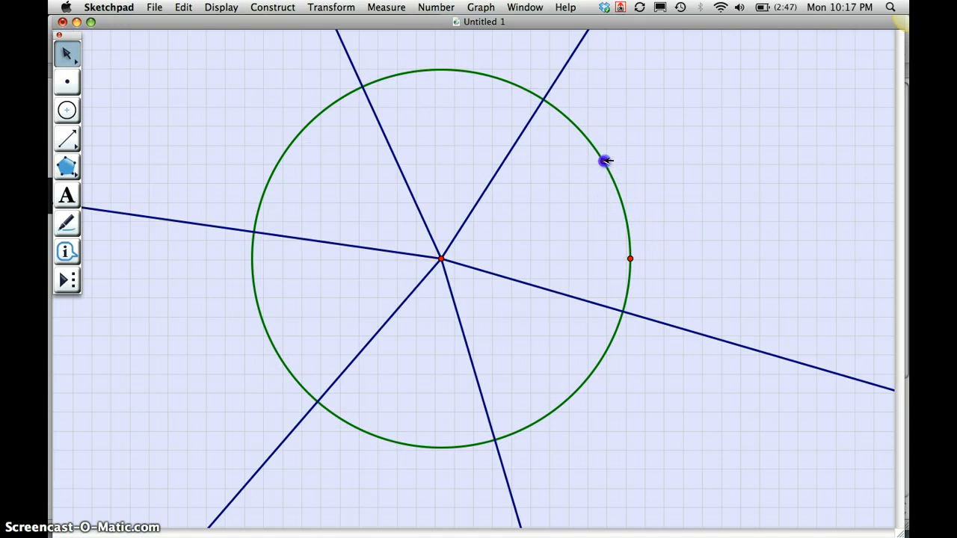
{"action": "left_click", "coordinate": [651, 234]}
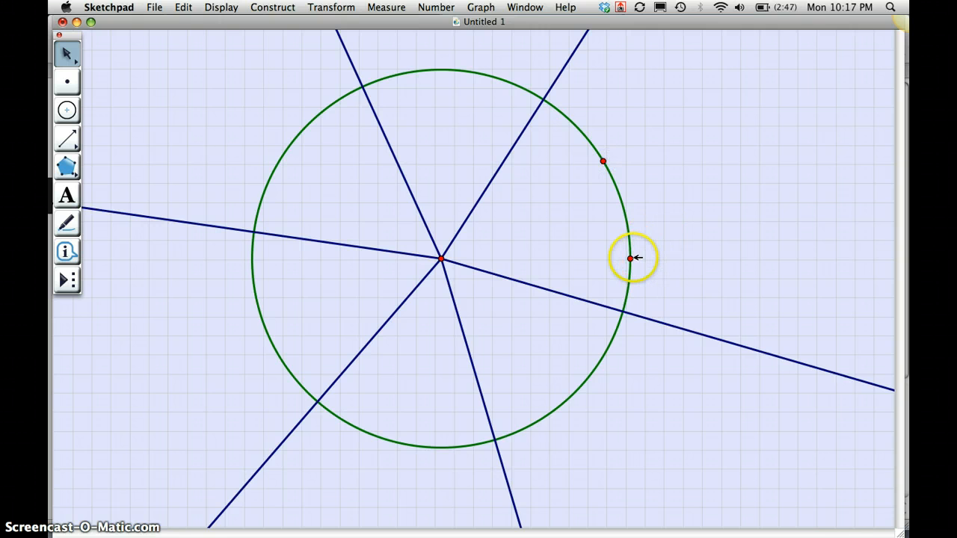
Step: Construct an arc on the circle from the radius point to the new point, and clear the selection
{"action": "left_click", "coordinate": [632, 258]}
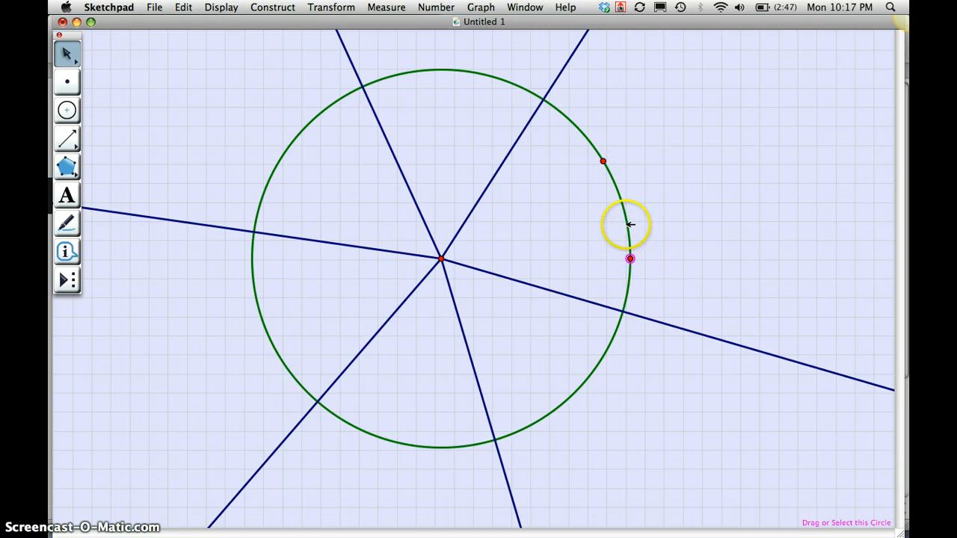
{"action": "left_click", "coordinate": [630, 224]}
{"action": "left_click", "coordinate": [604, 161]}
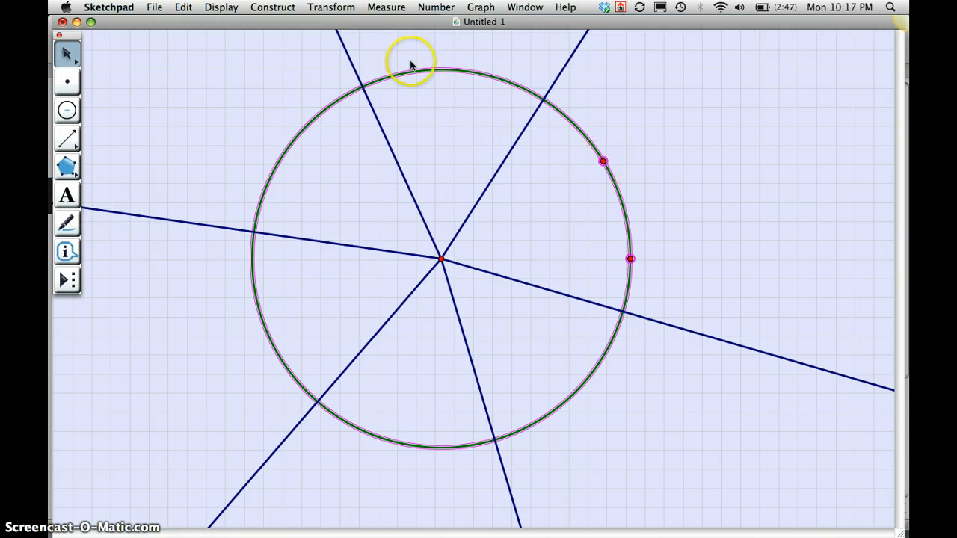
{"action": "left_click", "coordinate": [274, 8]}
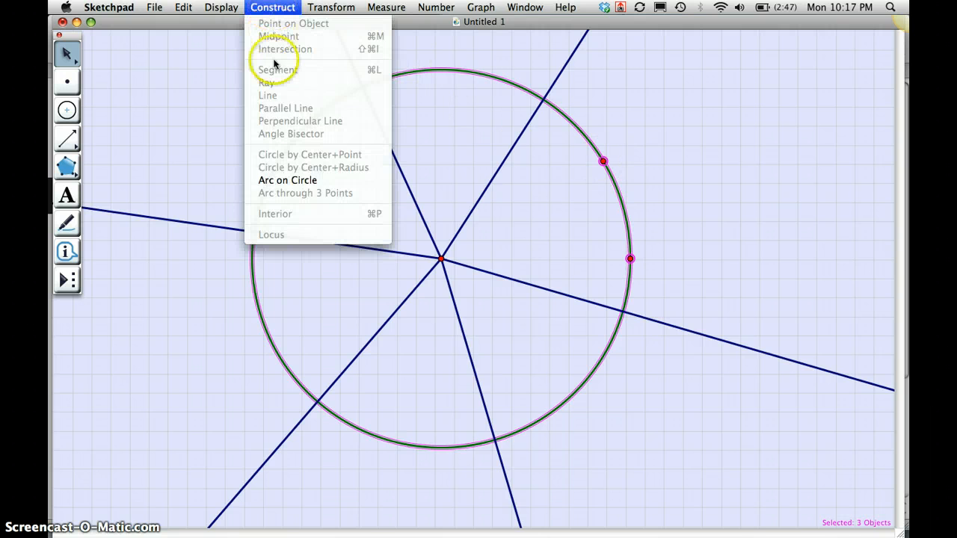
{"action": "left_click", "coordinate": [280, 180]}
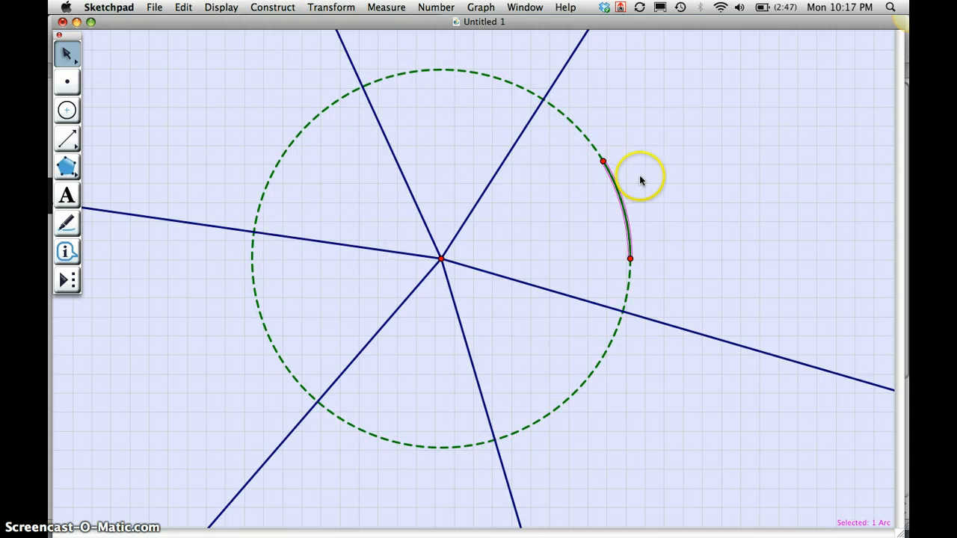
{"action": "left_click", "coordinate": [638, 177]}
Step: Move the arc's free endpoint around the circle to a spot between the first and second rays, and deselect it
{"action": "mouse_move", "coordinate": [603, 159]}
{"action": "left_mouse_down"}
{"action": "mouse_move", "coordinate": [651, 256]}
{"action": "mouse_move", "coordinate": [599, 165]}
{"action": "left_mouse_up"}
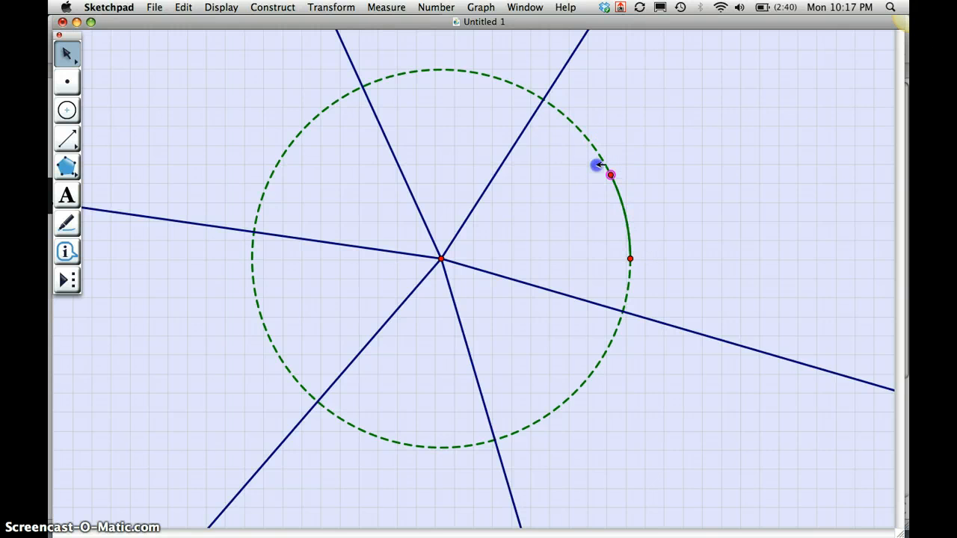
{"action": "left_click_drag", "start_coordinate": [458, 104], "coordinate": [543, 195]}
{"action": "left_click_drag", "start_coordinate": [494, 145], "coordinate": [554, 133]}
{"action": "left_click_drag", "start_coordinate": [479, 88], "coordinate": [477, 88]}
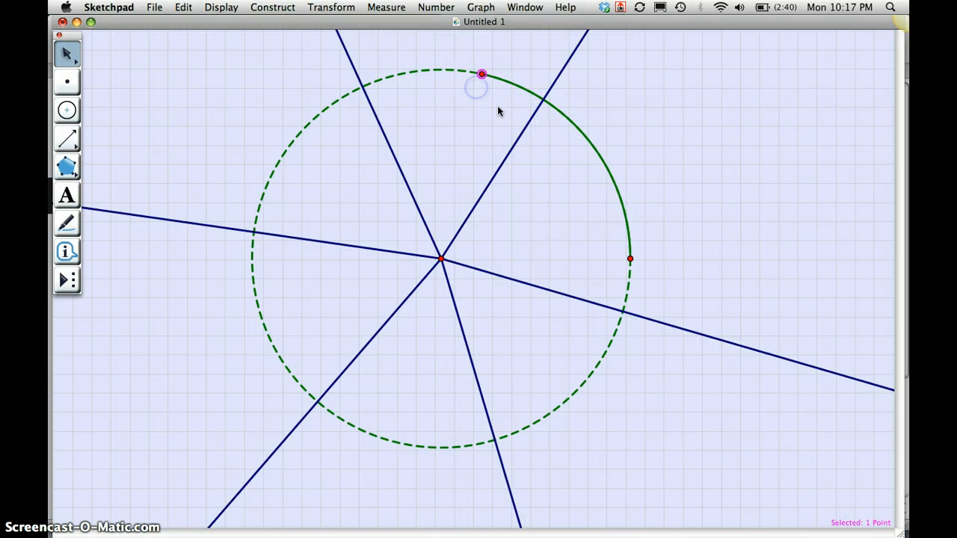
{"action": "left_click", "coordinate": [504, 121]}
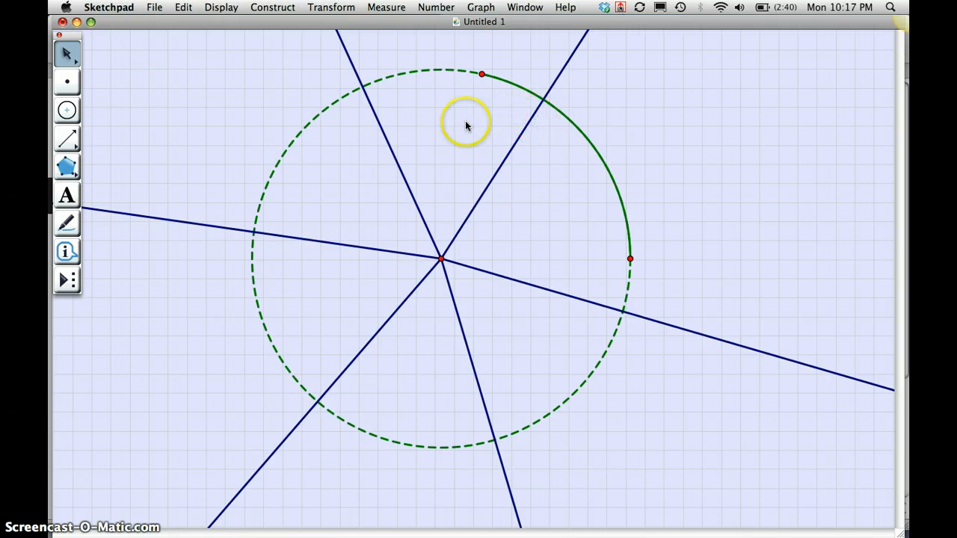
Step: Create a Hide/Show action button for the dashed circle and use it to hide the circle
{"action": "left_click_drag", "start_coordinate": [261, 102], "coordinate": [328, 174]}
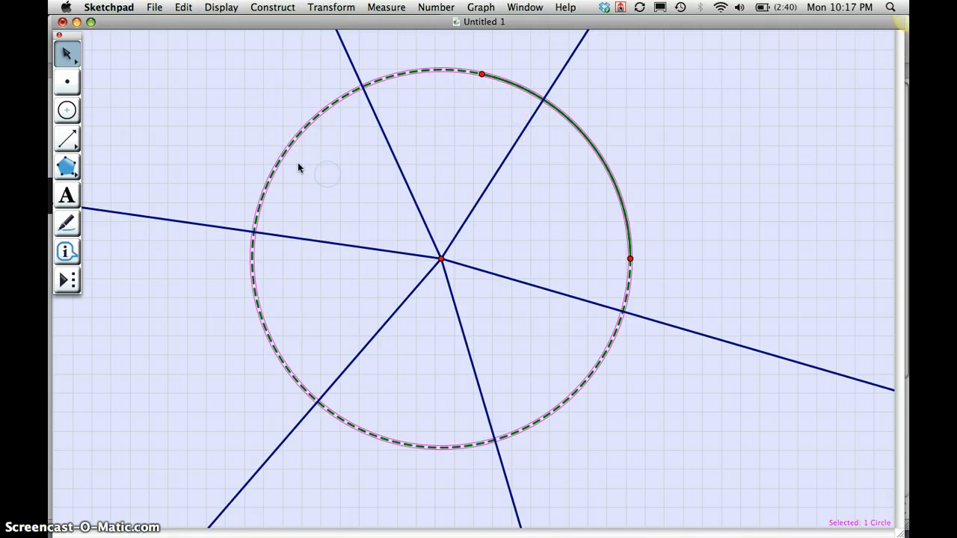
{"action": "left_click", "coordinate": [182, 8]}
{"action": "mouse_move", "coordinate": [203, 120]}
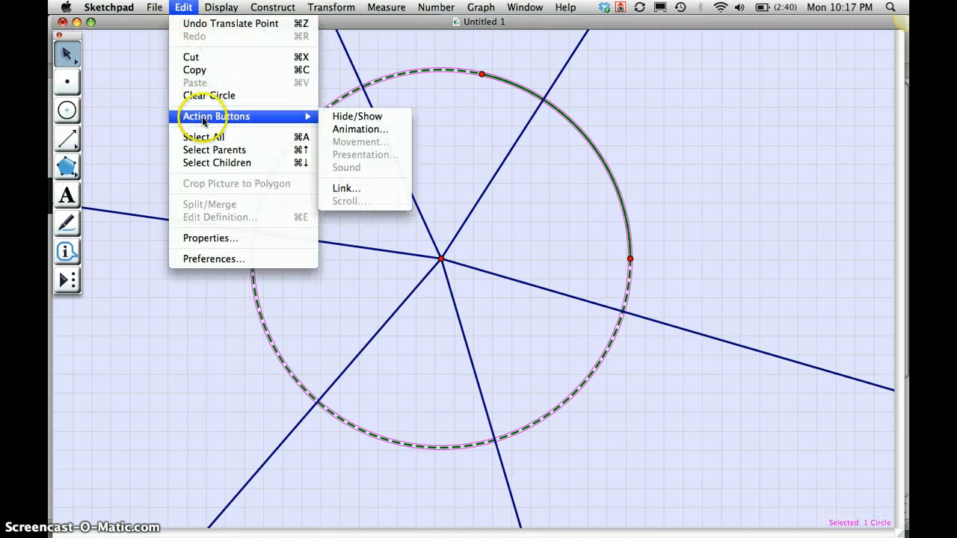
{"action": "left_click", "coordinate": [353, 116]}
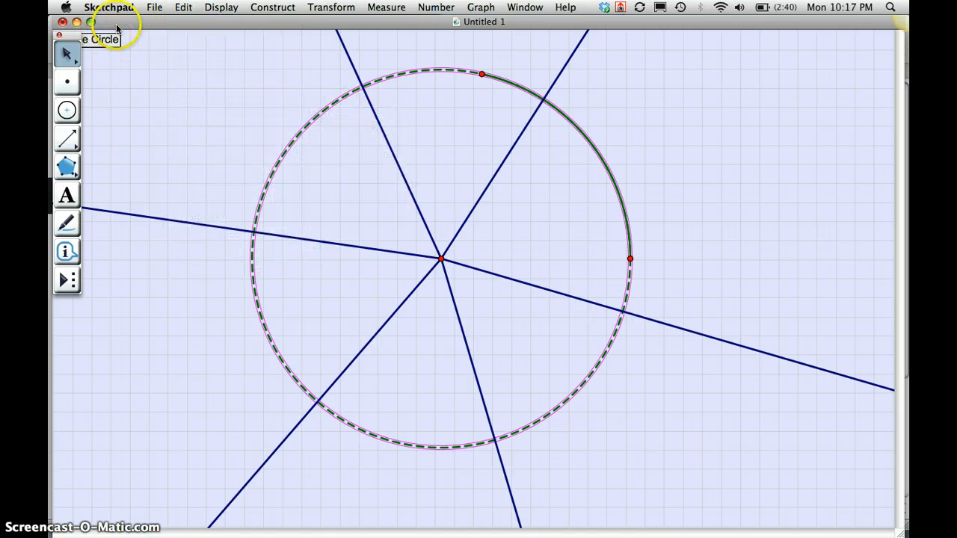
{"action": "mouse_move", "coordinate": [108, 23]}
{"action": "left_mouse_down"}
{"action": "mouse_move", "coordinate": [141, 27]}
{"action": "mouse_move", "coordinate": [199, 69]}
{"action": "left_mouse_up"}
{"action": "left_click", "coordinate": [231, 97]}
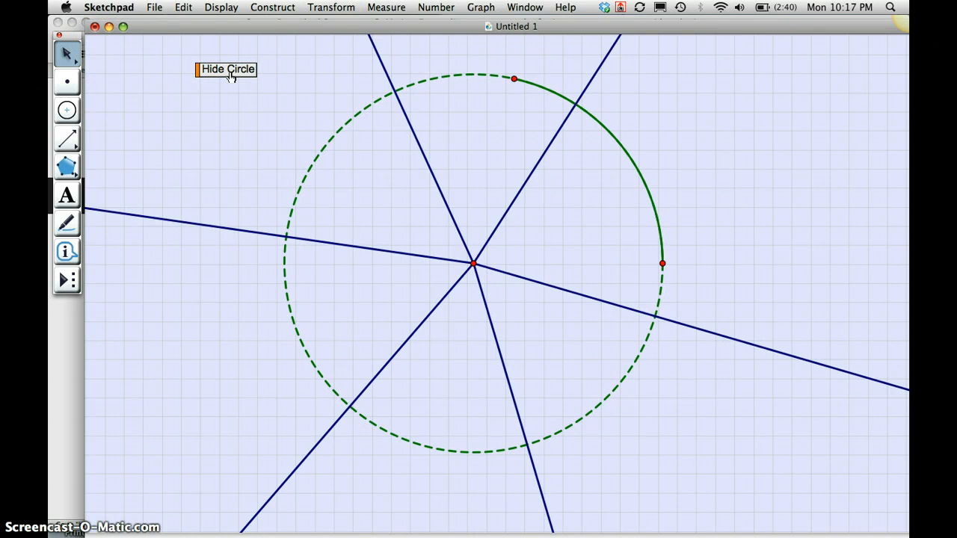
{"action": "left_click", "coordinate": [230, 75]}
{"action": "left_click_drag", "start_coordinate": [248, 27], "coordinate": [221, 22]}
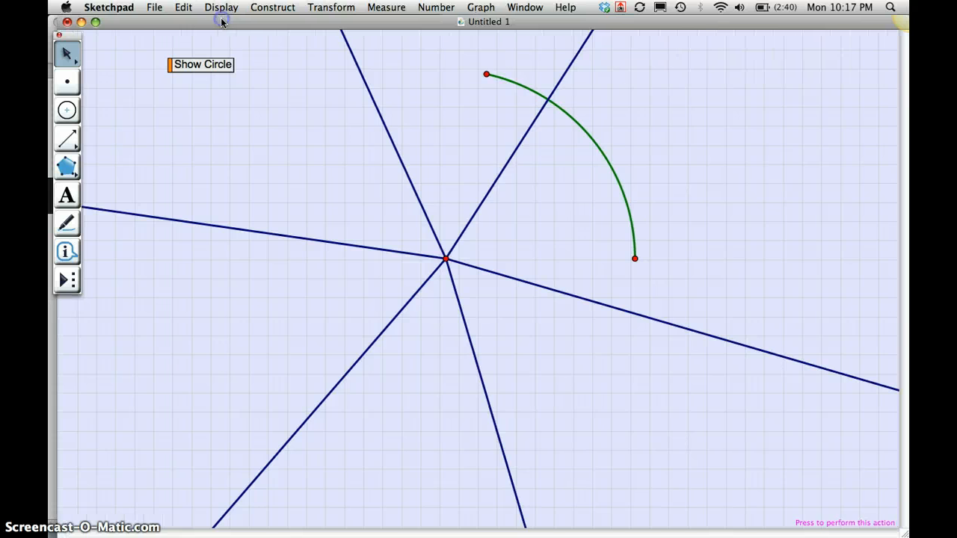
Step: Extend the arc past the first ray and construct the intersection point of the arc and that ray
{"action": "left_click", "coordinate": [486, 74]}
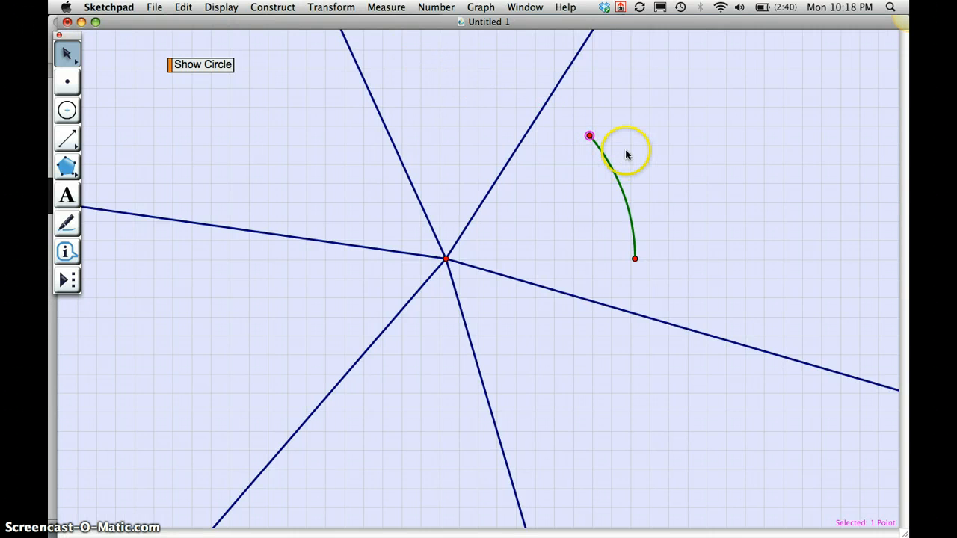
{"action": "left_click", "coordinate": [603, 150]}
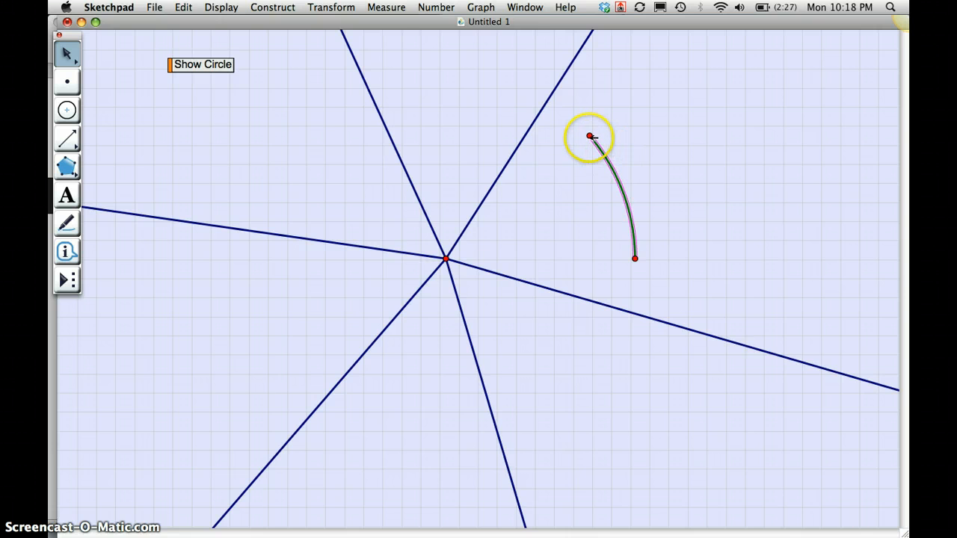
{"action": "mouse_move", "coordinate": [589, 138]}
{"action": "left_mouse_down"}
{"action": "mouse_move", "coordinate": [492, 75]}
{"action": "mouse_move", "coordinate": [585, 133]}
{"action": "left_mouse_up"}
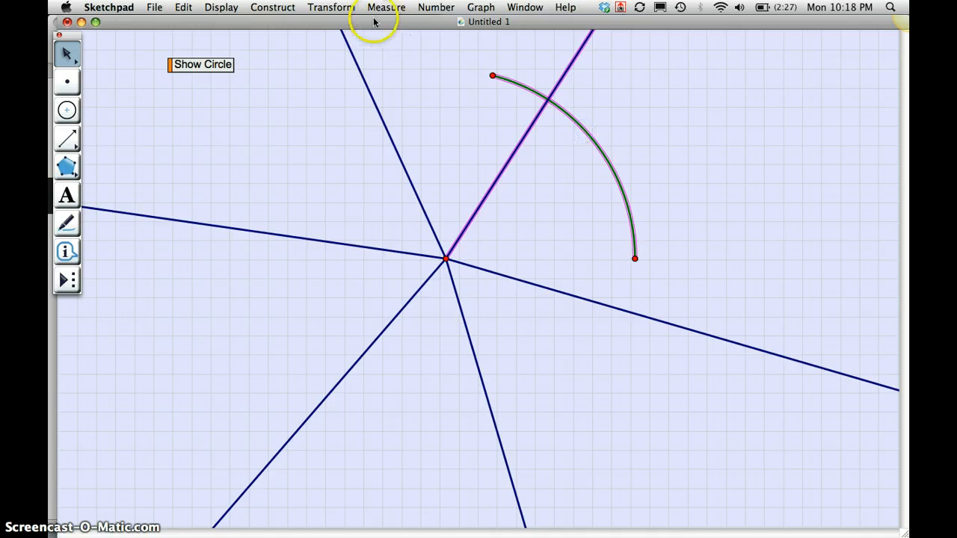
{"action": "left_click", "coordinate": [333, 9]}
{"action": "mouse_move", "coordinate": [296, 11]}
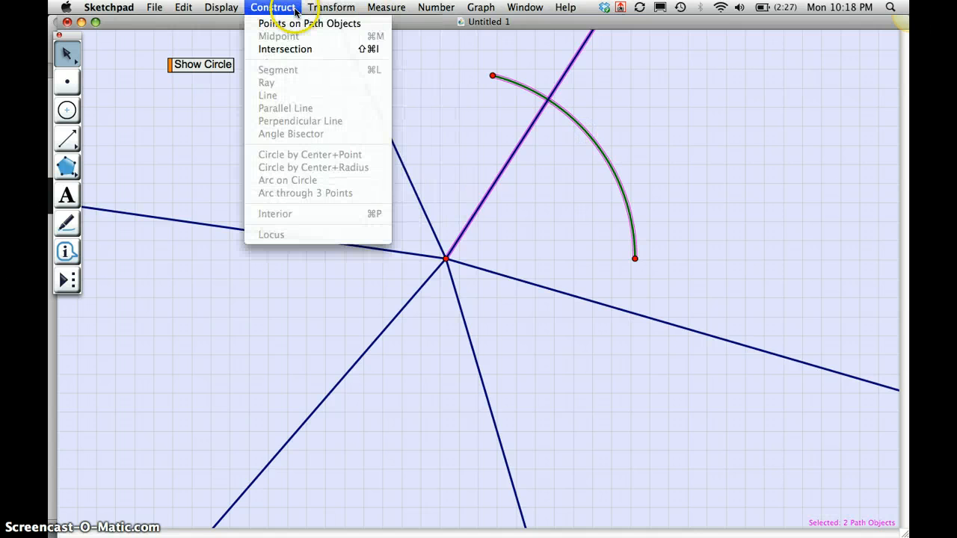
{"action": "left_click", "coordinate": [298, 48]}
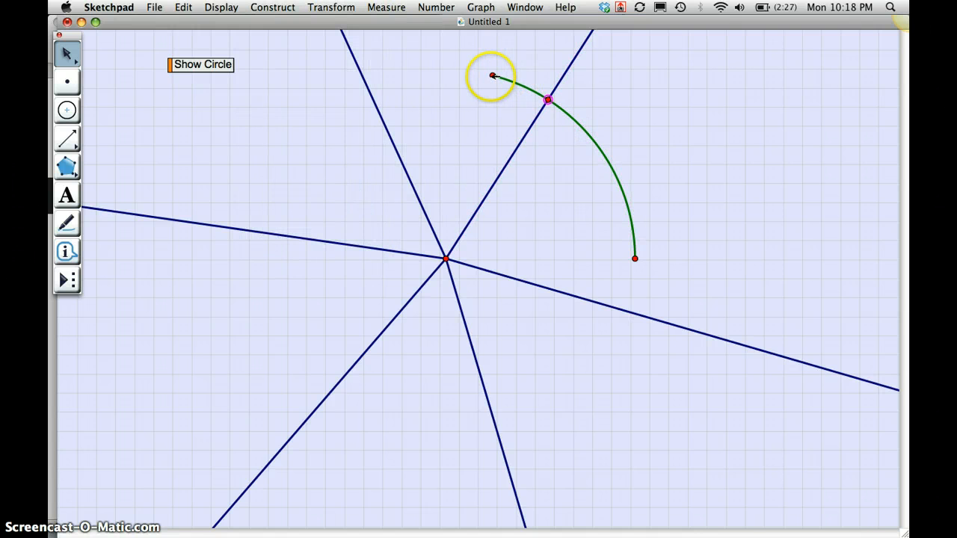
Step: Extend the arc past the second ray and construct the intersection point of the arc and that ray
{"action": "left_click_drag", "start_coordinate": [493, 76], "coordinate": [346, 111]}
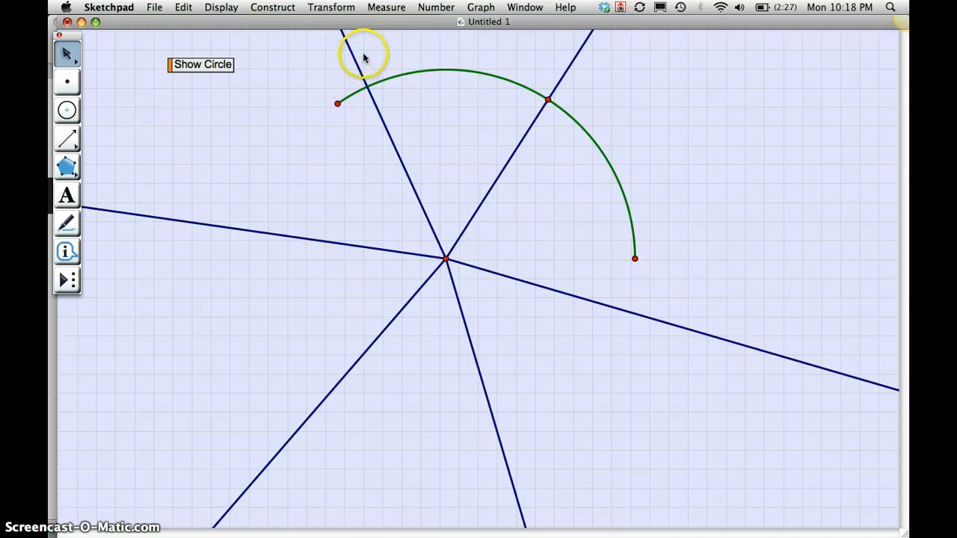
{"action": "left_click_drag", "start_coordinate": [366, 56], "coordinate": [404, 136]}
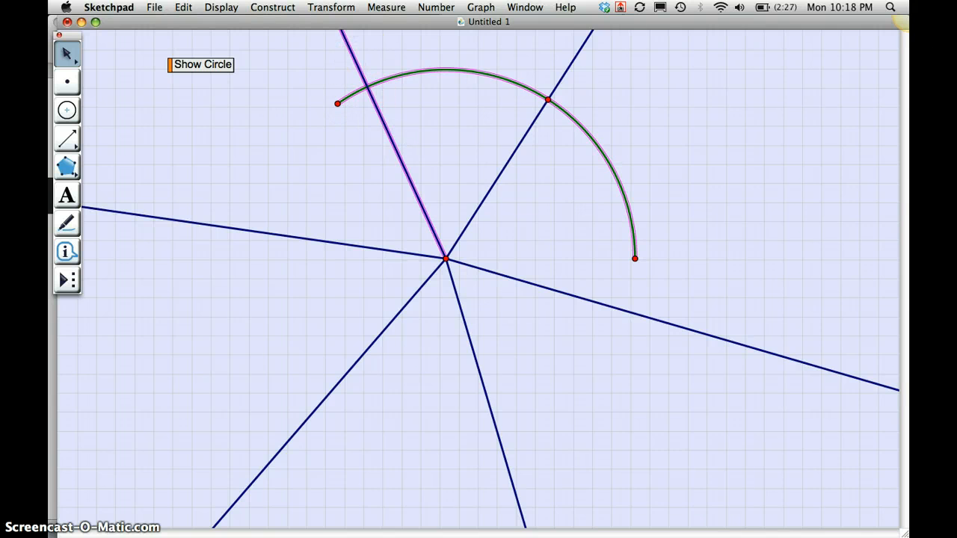
{"action": "left_click", "coordinate": [288, 9]}
{"action": "left_click", "coordinate": [284, 47]}
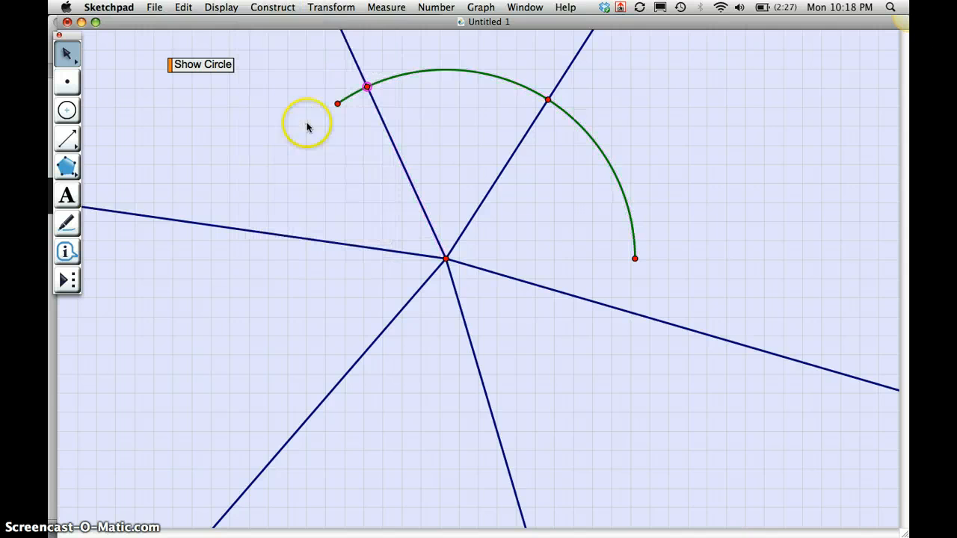
Step: Extend the arc past the third through sixth rays and construct its intersection point with each one
{"action": "left_click_drag", "start_coordinate": [307, 122], "coordinate": [290, 249]}
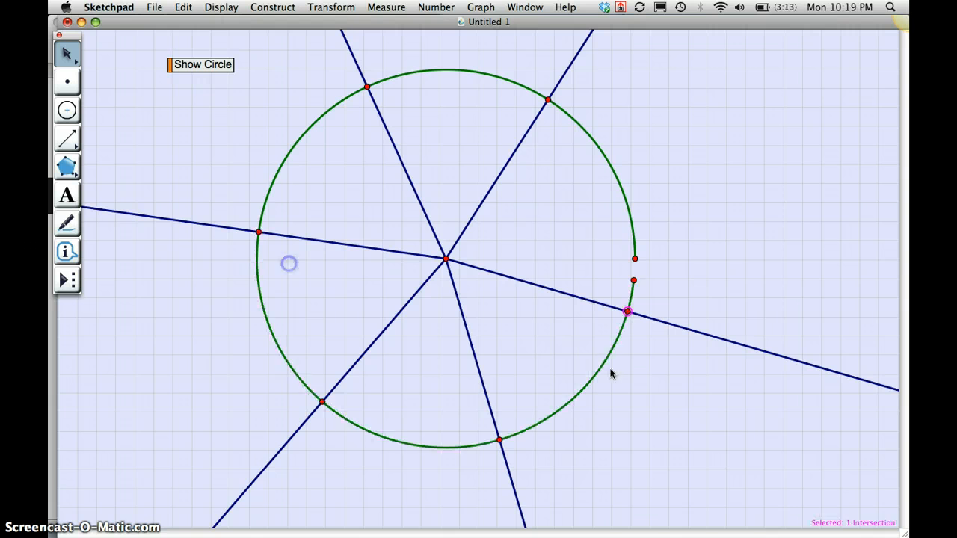
{"action": "left_click", "coordinate": [625, 312]}
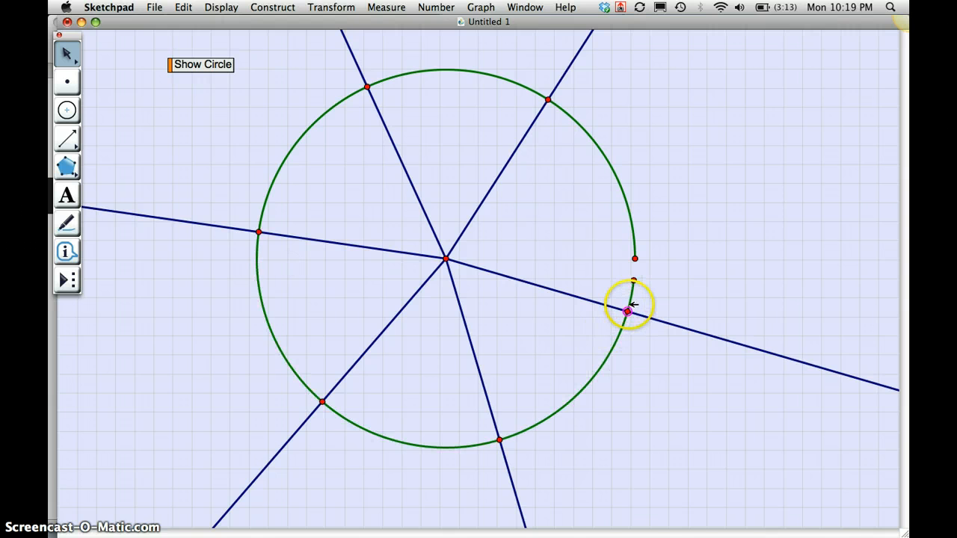
Step: Sweep the arc's free endpoint back and around past all six rays to check the intersection points
{"action": "left_click_drag", "start_coordinate": [632, 301], "coordinate": [587, 143]}
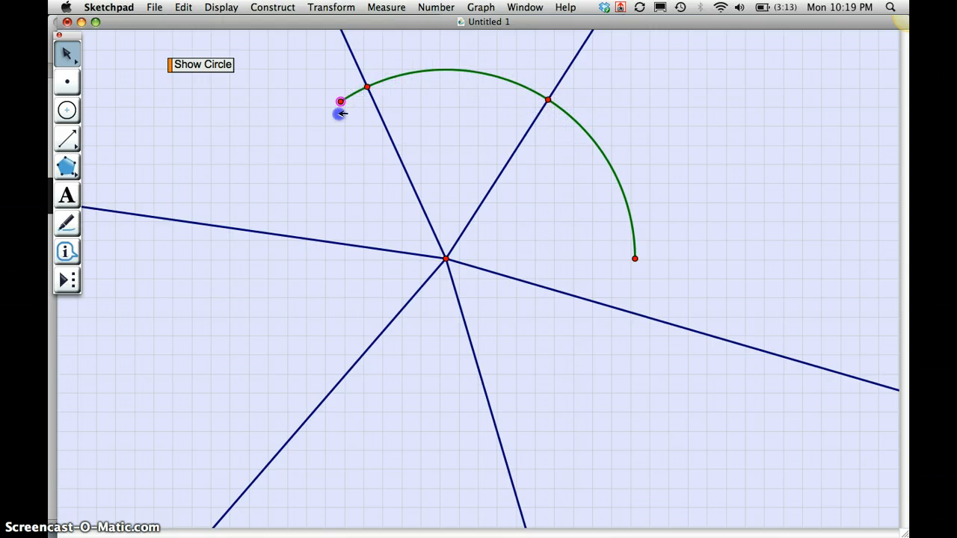
{"action": "left_click_drag", "start_coordinate": [331, 261], "coordinate": [449, 363]}
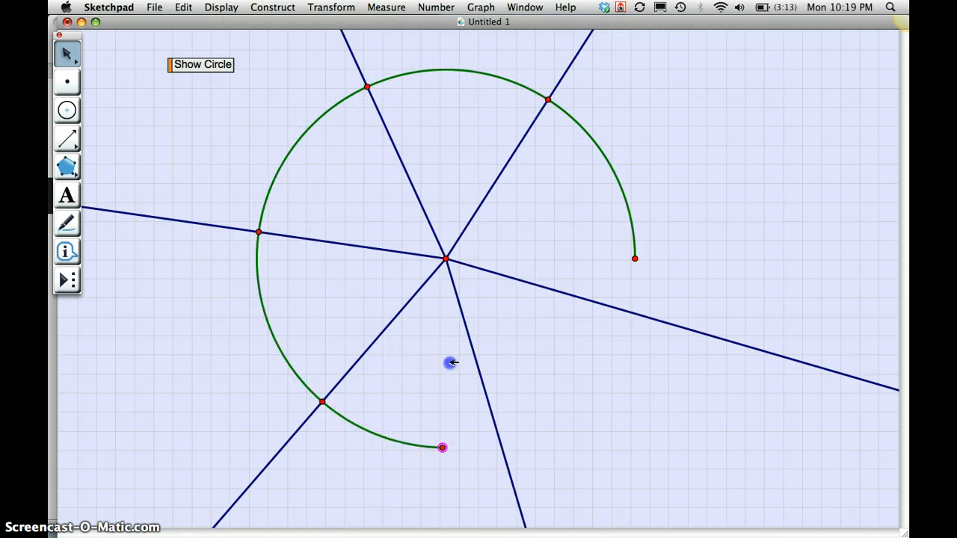
{"action": "left_click", "coordinate": [563, 416]}
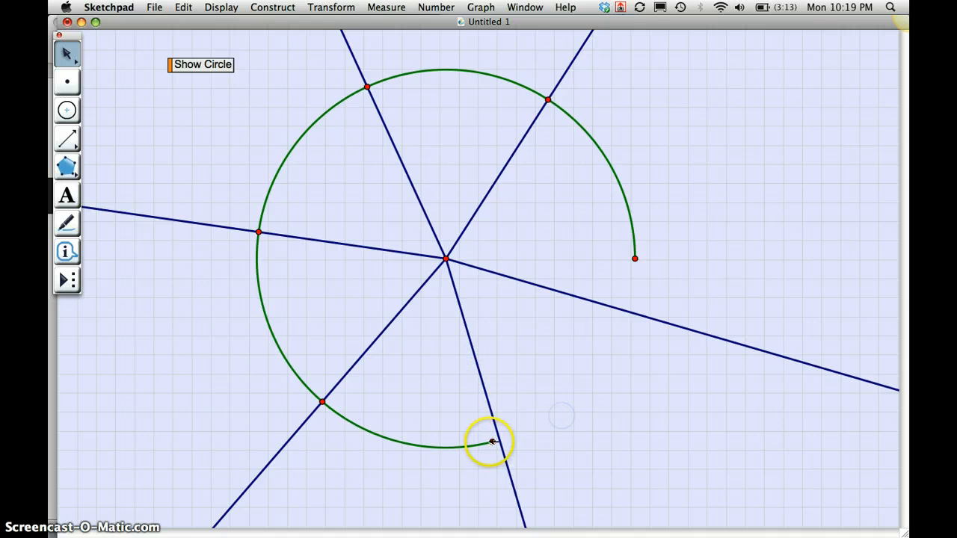
{"action": "left_click_drag", "start_coordinate": [492, 442], "coordinate": [650, 285]}
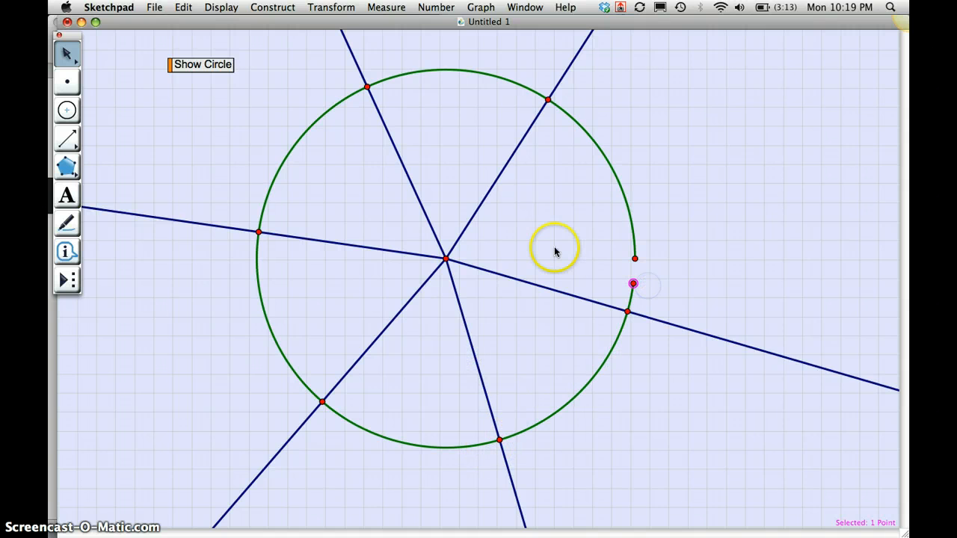
Step: Show the dashed circle and, with the arc shortened to before the first ray, hide all six rays
{"action": "left_click", "coordinate": [196, 66]}
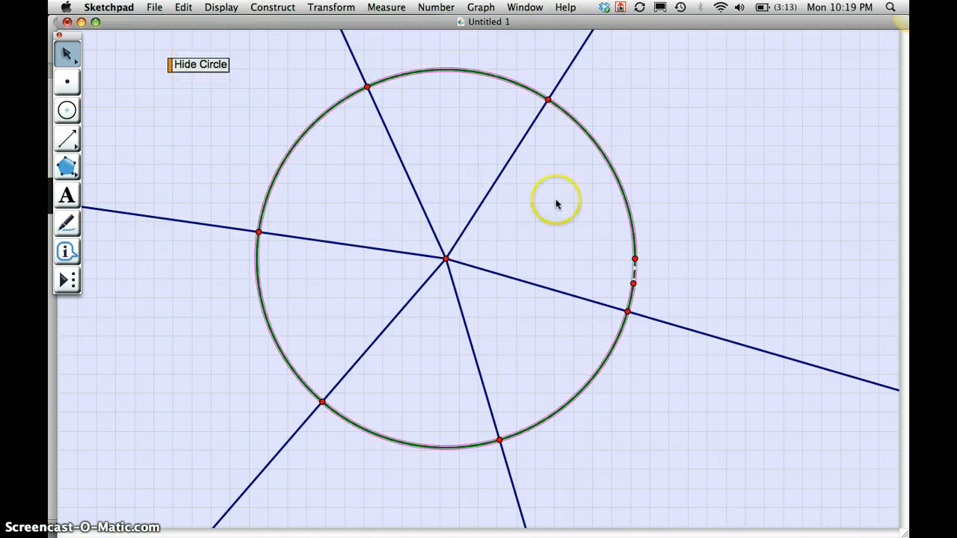
{"action": "left_click_drag", "start_coordinate": [634, 284], "coordinate": [625, 207]}
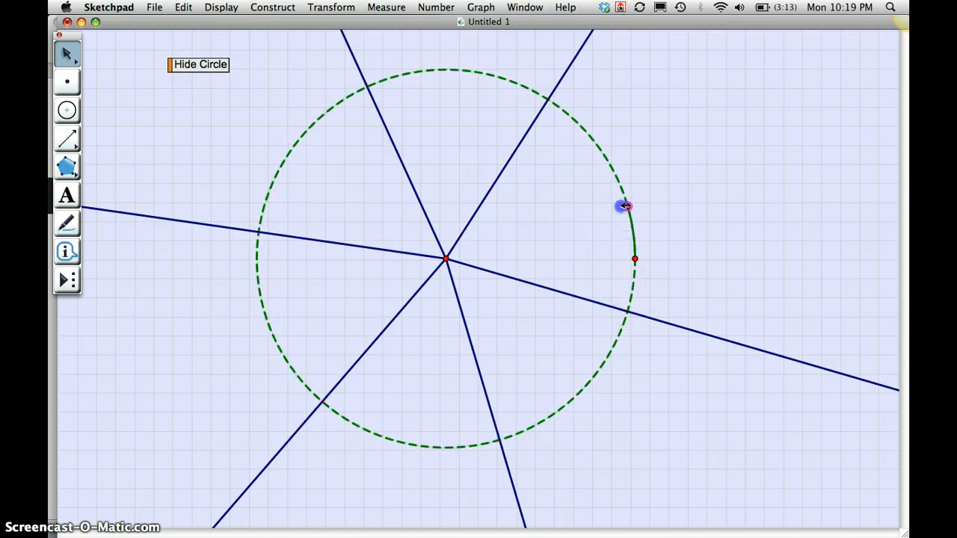
{"action": "left_click_drag", "start_coordinate": [331, 183], "coordinate": [538, 334]}
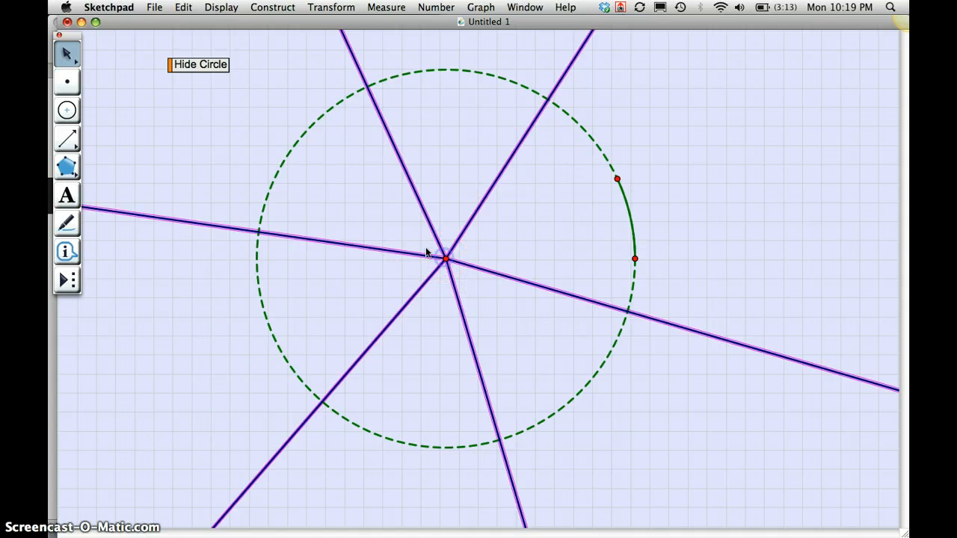
{"action": "key", "text": "super+h"}
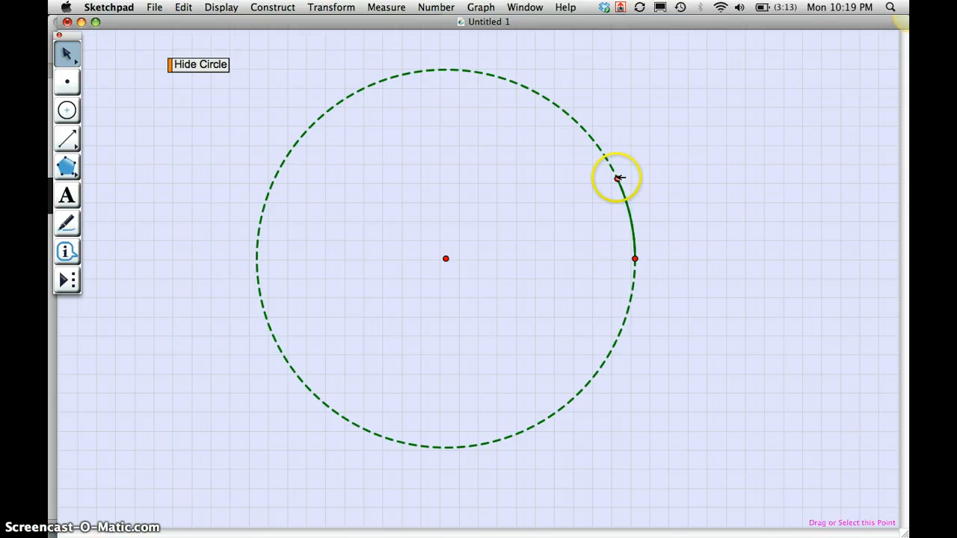
Step: Extend the arc past the sixth radian point and show the labels of all six intersection points
{"action": "left_click_drag", "start_coordinate": [618, 178], "coordinate": [632, 343]}
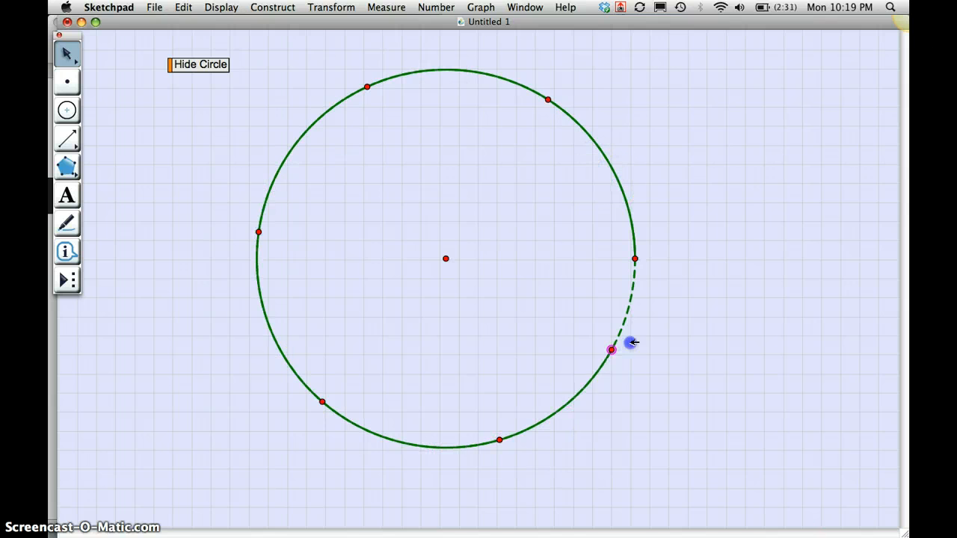
{"action": "left_click", "coordinate": [627, 311]}
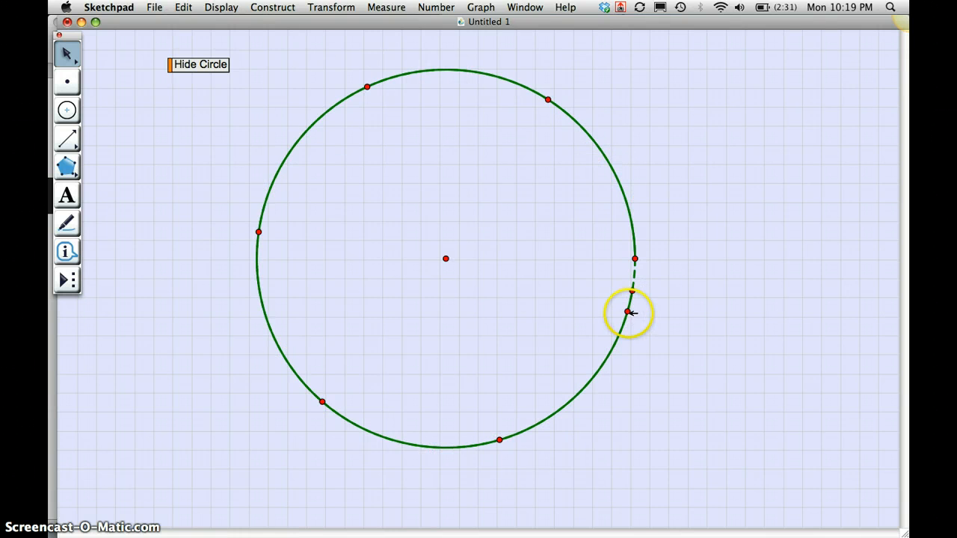
{"action": "left_click", "coordinate": [499, 440], "text": "shift"}
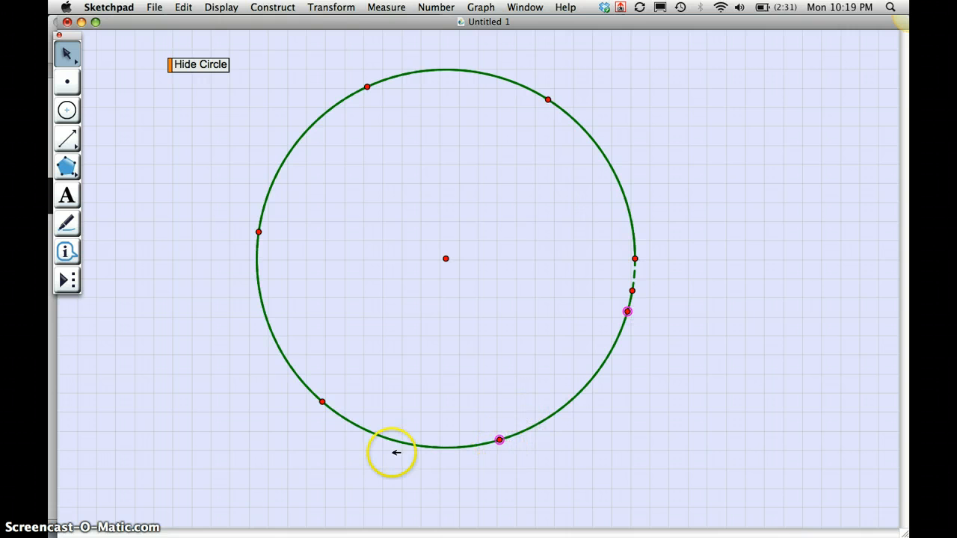
{"action": "left_click", "coordinate": [322, 402], "text": "shift"}
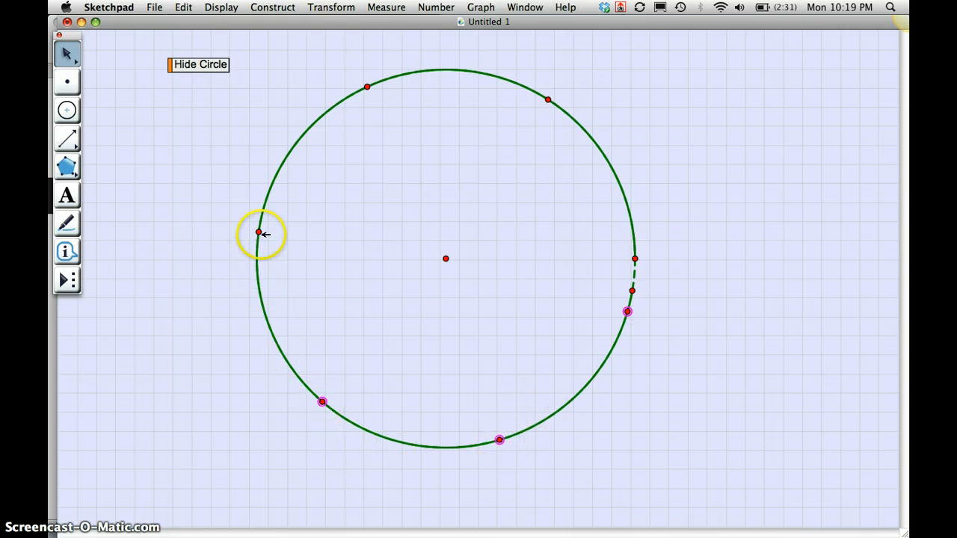
{"action": "left_click", "coordinate": [258, 233], "text": "shift"}
{"action": "left_click", "coordinate": [368, 87], "text": "shift"}
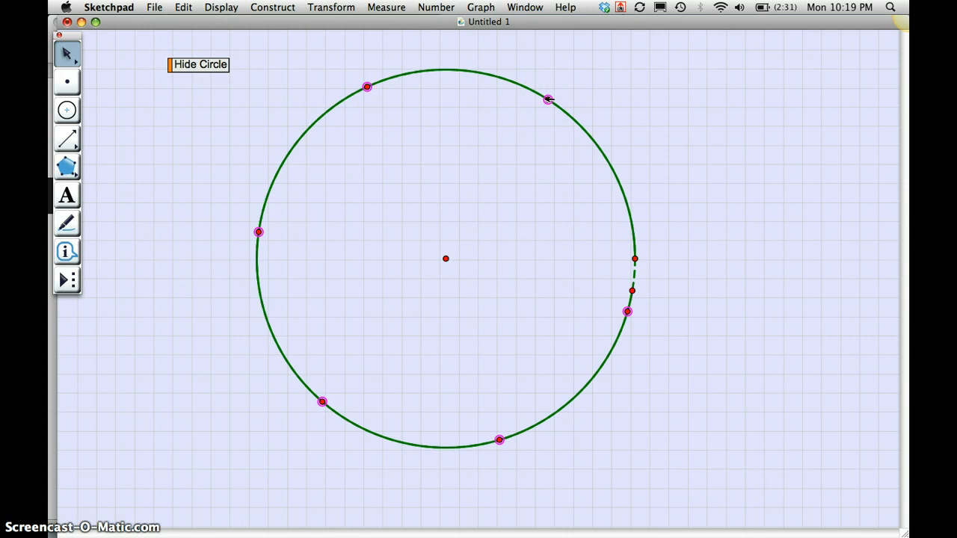
{"action": "left_click", "coordinate": [659, 98]}
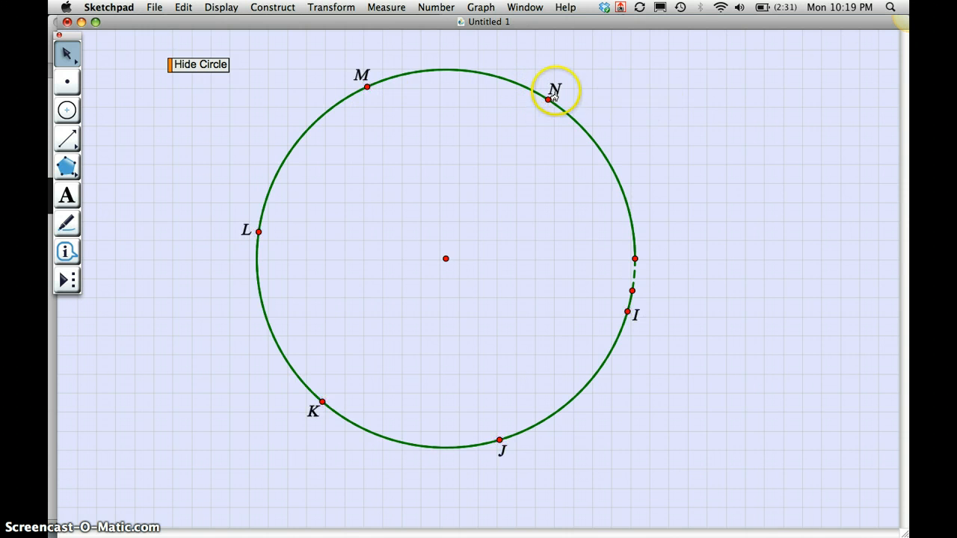
Step: Relabel the six intersection points 1, 2, 3, 4, 5 and 6 counterclockwise around the circle
{"action": "double_click", "coordinate": [553, 92]}
{"action": "type", "text": "1"}
{"action": "key", "text": "Return"}
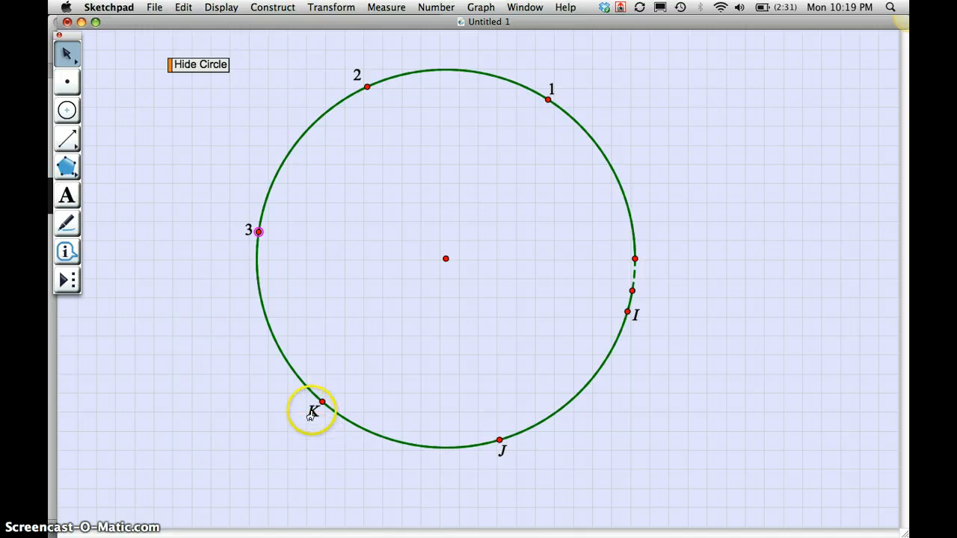
{"action": "double_click", "coordinate": [312, 411]}
{"action": "type", "text": "4"}
{"action": "key", "text": "Return"}
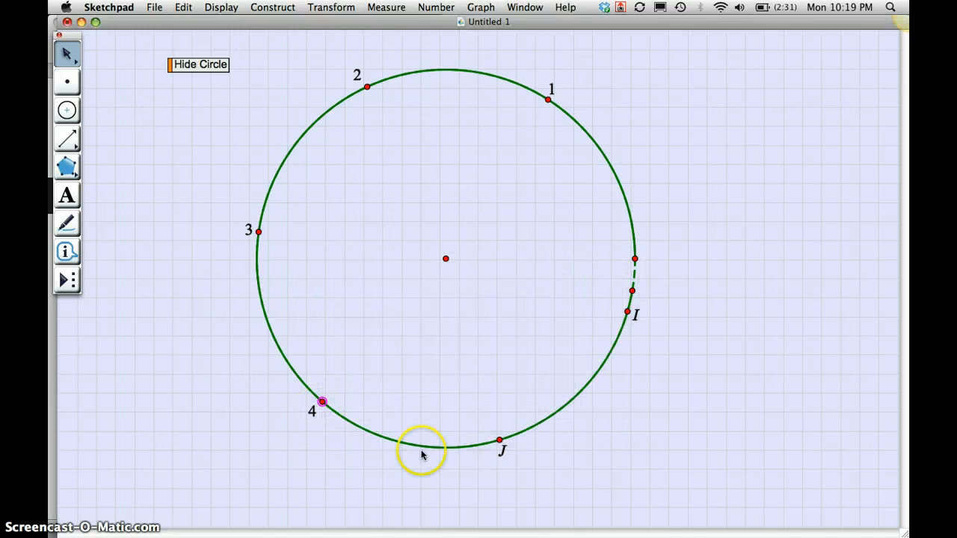
{"action": "double_click", "coordinate": [500, 450]}
{"action": "type", "text": "5"}
{"action": "key", "text": "Return"}
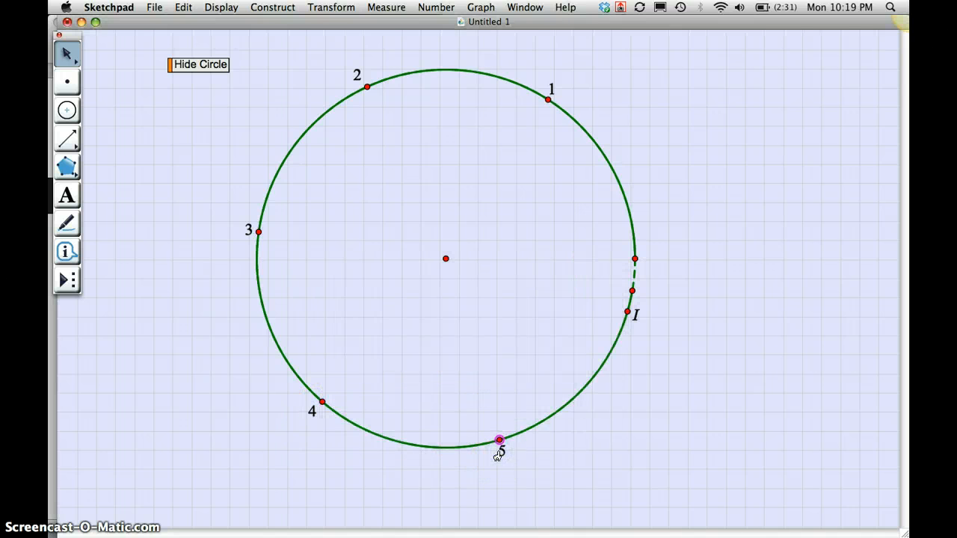
{"action": "double_click", "coordinate": [636, 317]}
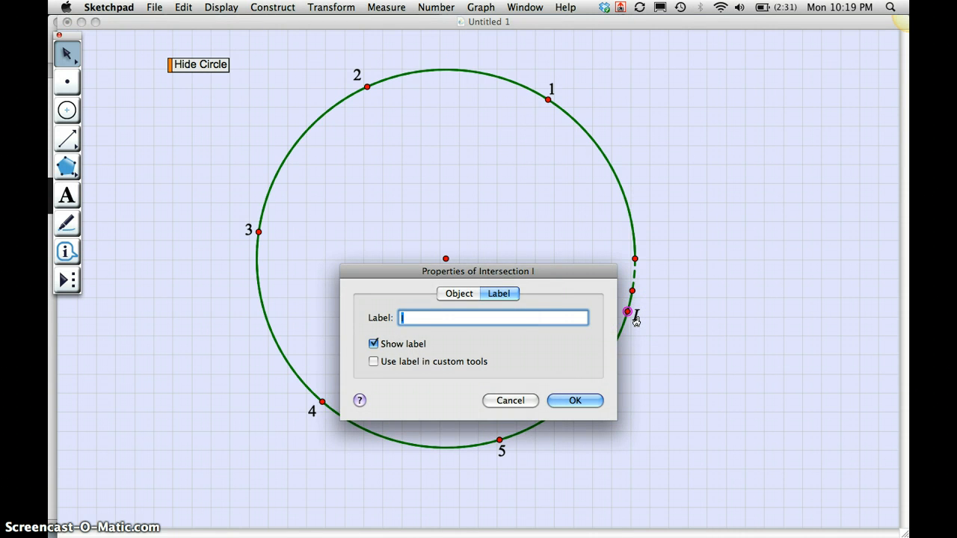
{"action": "type", "text": "6"}
{"action": "key", "text": "Return"}
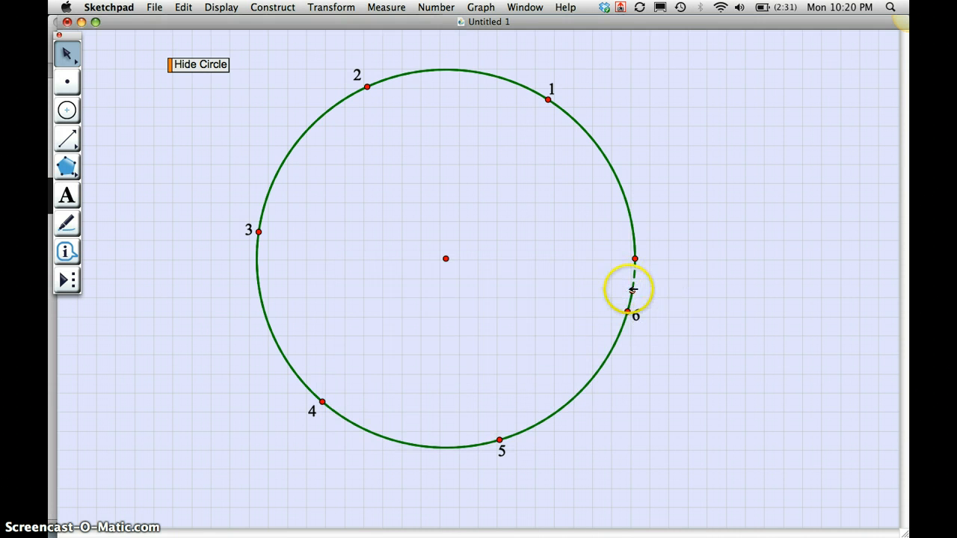
Step: Shorten the arc to before point 1 and label its fixed starting point 0
{"action": "left_click_drag", "start_coordinate": [633, 290], "coordinate": [627, 199]}
{"action": "left_click", "coordinate": [651, 246]}
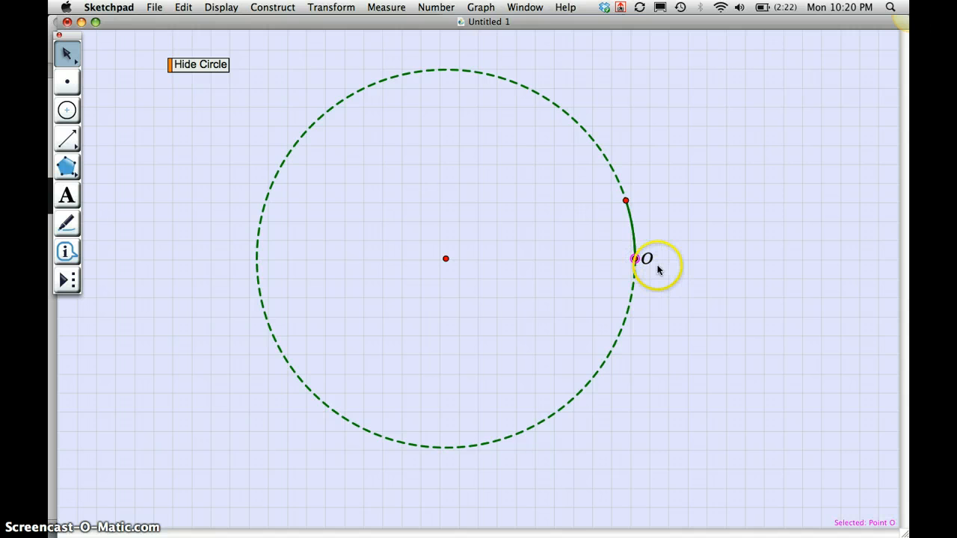
{"action": "double_click", "coordinate": [648, 260]}
{"action": "type", "text": "0"}
{"action": "key", "text": "Return"}
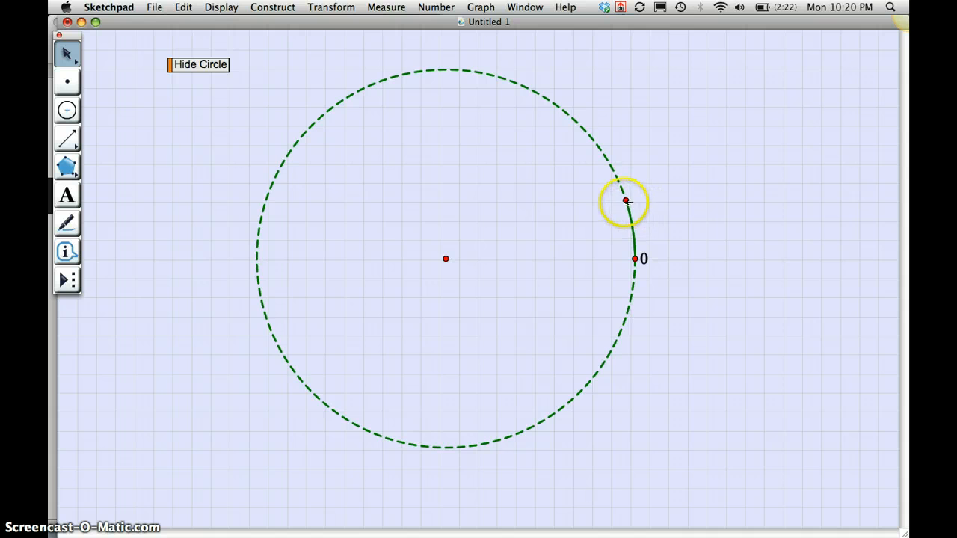
Step: Sweep the arc's free endpoint counterclockwise around the circle to just past point 6 to check the numbered points
{"action": "mouse_move", "coordinate": [625, 200]}
{"action": "left_mouse_down"}
{"action": "mouse_move", "coordinate": [558, 118]}
{"action": "mouse_move", "coordinate": [488, 99]}
{"action": "left_mouse_up"}
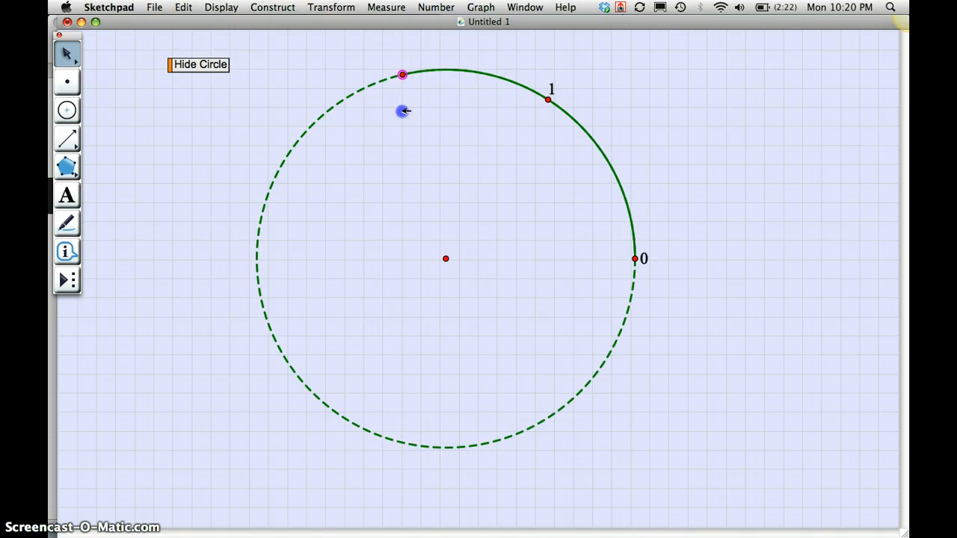
{"action": "mouse_move", "coordinate": [402, 111]}
{"action": "left_mouse_down"}
{"action": "mouse_move", "coordinate": [340, 175]}
{"action": "mouse_move", "coordinate": [325, 265]}
{"action": "mouse_move", "coordinate": [378, 361]}
{"action": "left_mouse_up"}
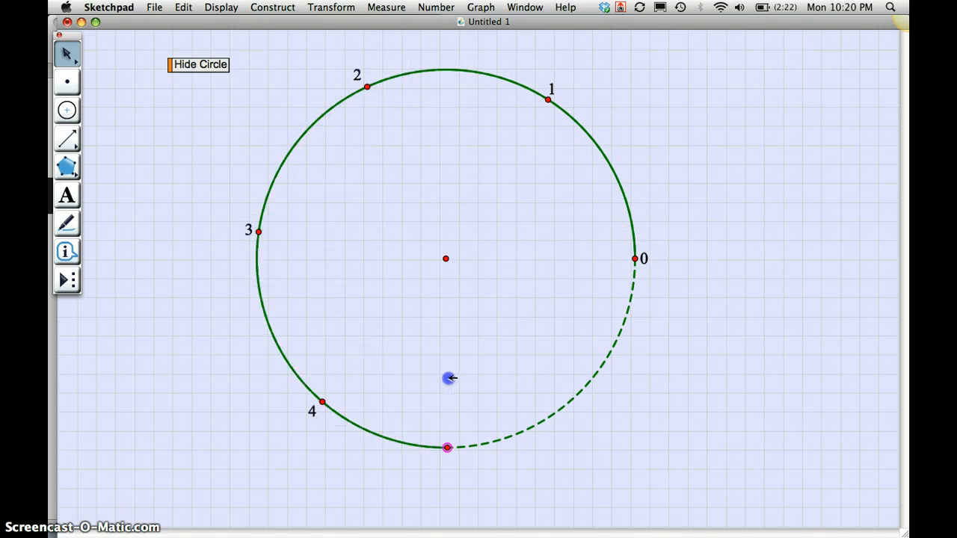
{"action": "left_click_drag", "start_coordinate": [449, 378], "coordinate": [520, 385]}
{"action": "left_click_drag", "start_coordinate": [618, 308], "coordinate": [618, 235]}
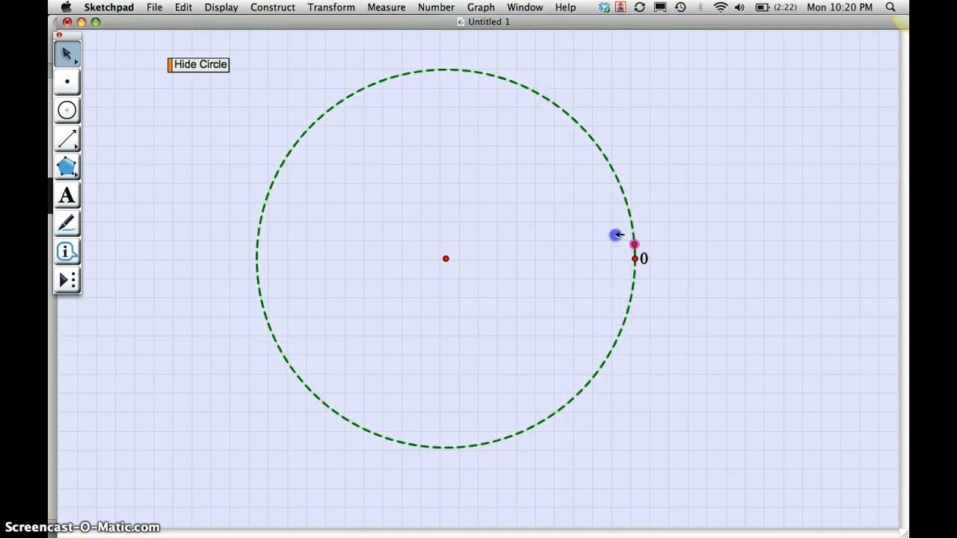
{"action": "mouse_move", "coordinate": [630, 274]}
{"action": "left_mouse_down"}
{"action": "mouse_move", "coordinate": [631, 298]}
{"action": "mouse_move", "coordinate": [634, 282]}
{"action": "left_mouse_up"}
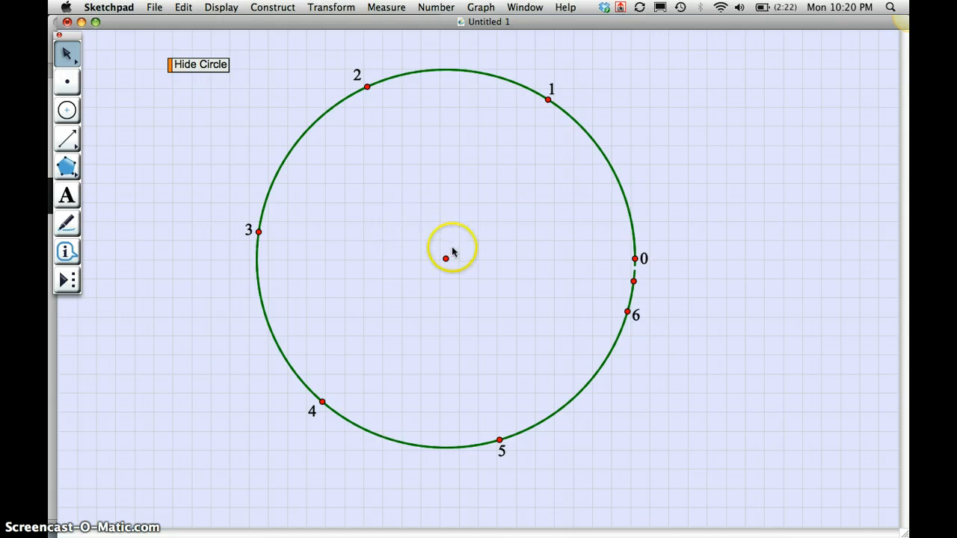
Step: Construct a horizontal line through the circle's center and point 0
{"action": "left_click_drag", "start_coordinate": [67, 142], "coordinate": [152, 138]}
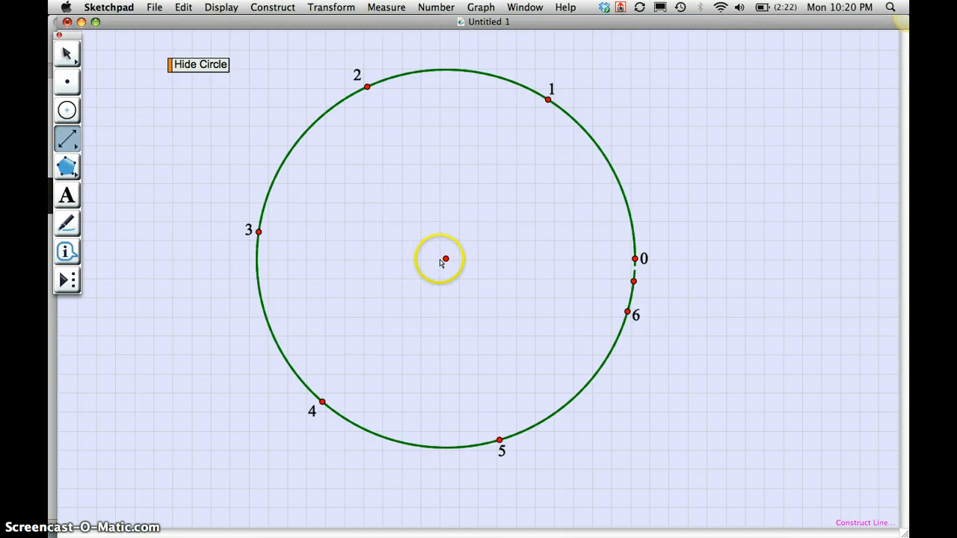
{"action": "left_click_drag", "start_coordinate": [446, 259], "coordinate": [640, 259]}
{"action": "key", "text": "Escape"}
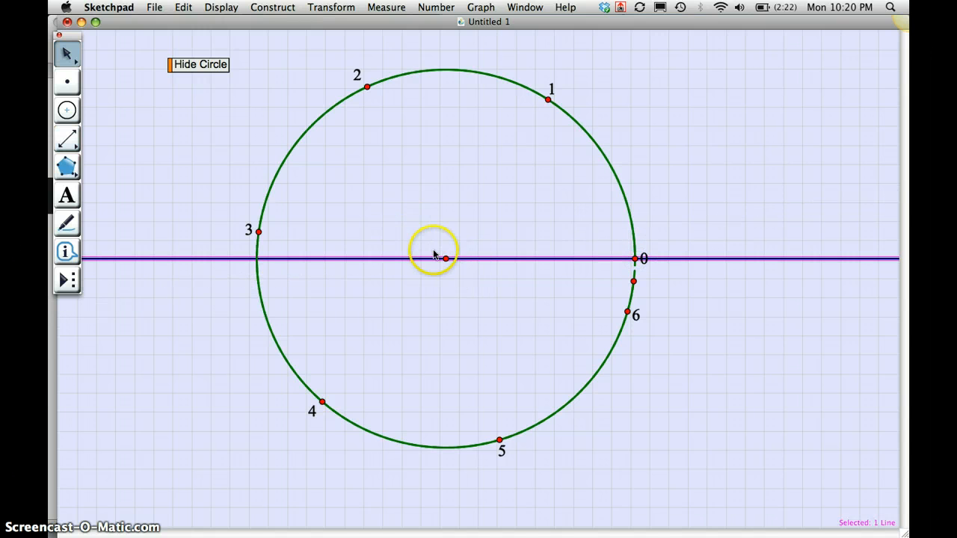
Step: Rotate the horizontal line by π/2 radians about the circle's center to create a vertical line
{"action": "left_click", "coordinate": [446, 258]}
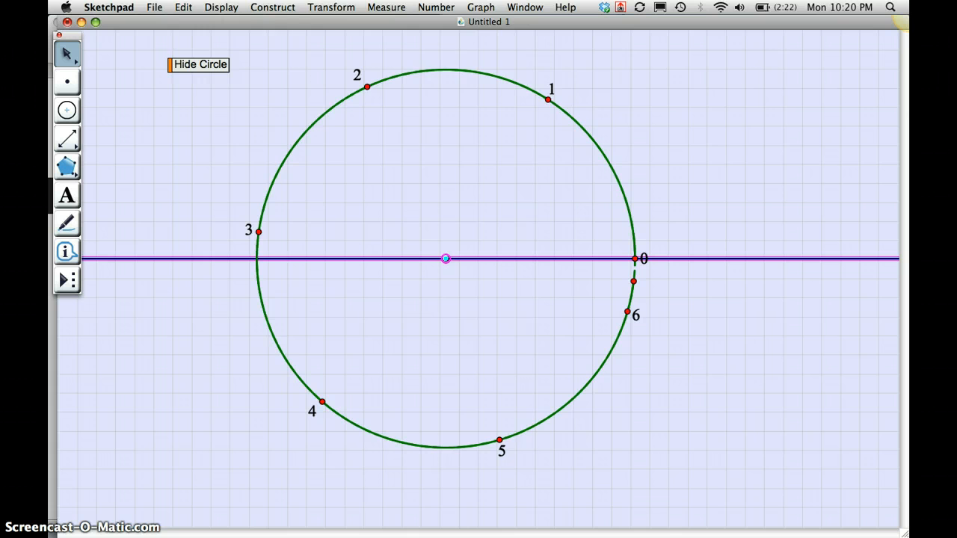
{"action": "left_click", "coordinate": [276, 8]}
{"action": "mouse_move", "coordinate": [323, 9]}
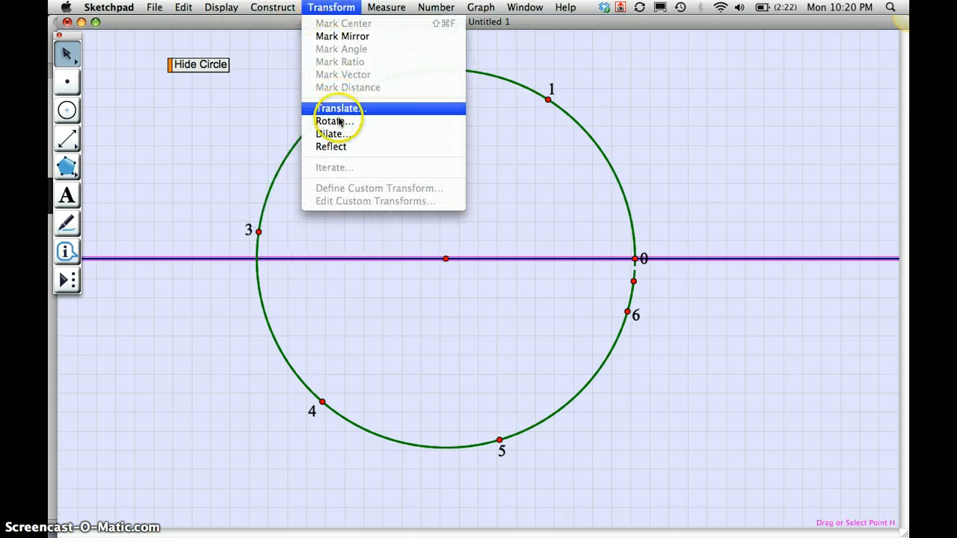
{"action": "left_click", "coordinate": [333, 121]}
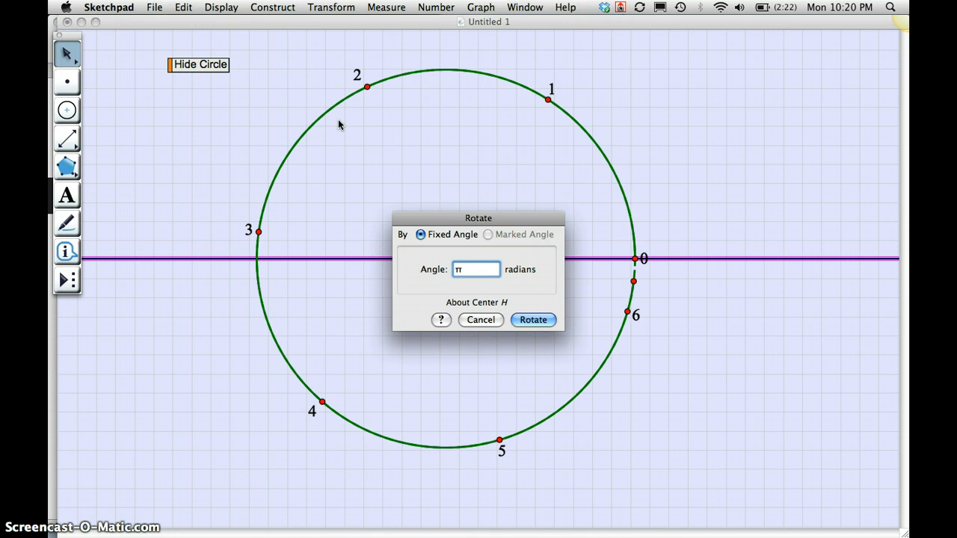
{"action": "type", "text": "π/2"}
{"action": "key", "text": "Return"}
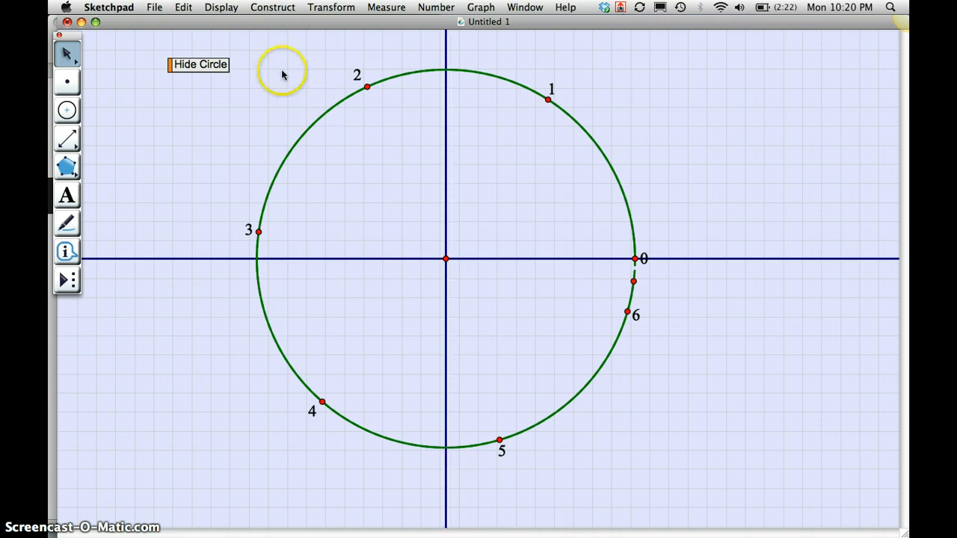
Step: Select both perpendicular lines through the circle's center, leaving the center point unselected, and make them thin and black
{"action": "left_click", "coordinate": [396, 213]}
{"action": "left_click_drag", "start_coordinate": [395, 213], "coordinate": [516, 312]}
{"action": "left_click", "coordinate": [446, 258]}
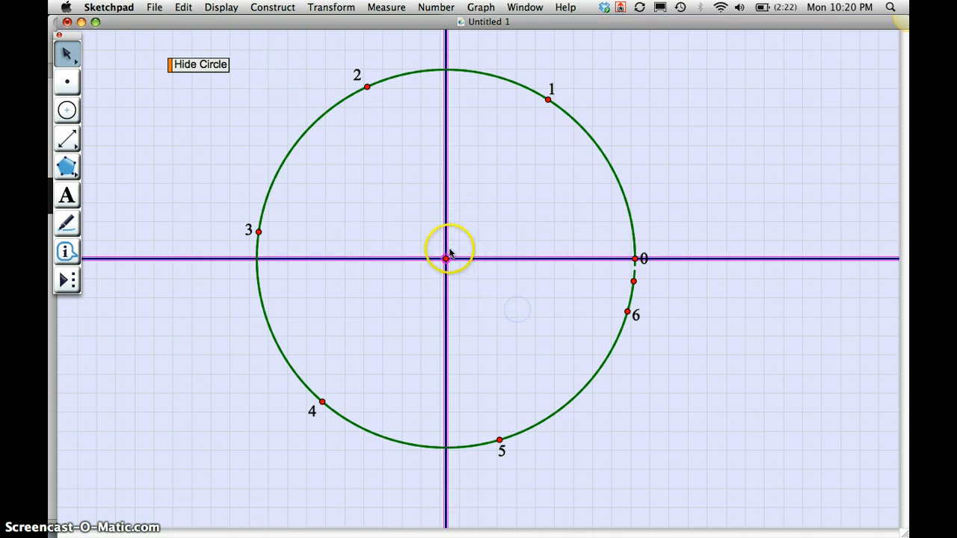
{"action": "left_click", "coordinate": [224, 7]}
{"action": "mouse_move", "coordinate": [269, 36]}
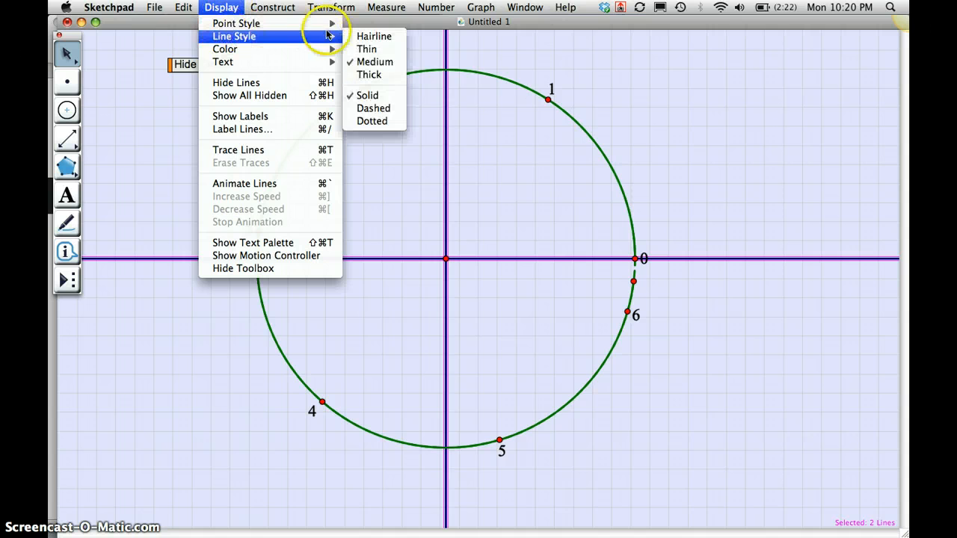
{"action": "left_click", "coordinate": [368, 49]}
{"action": "left_click", "coordinate": [225, 9]}
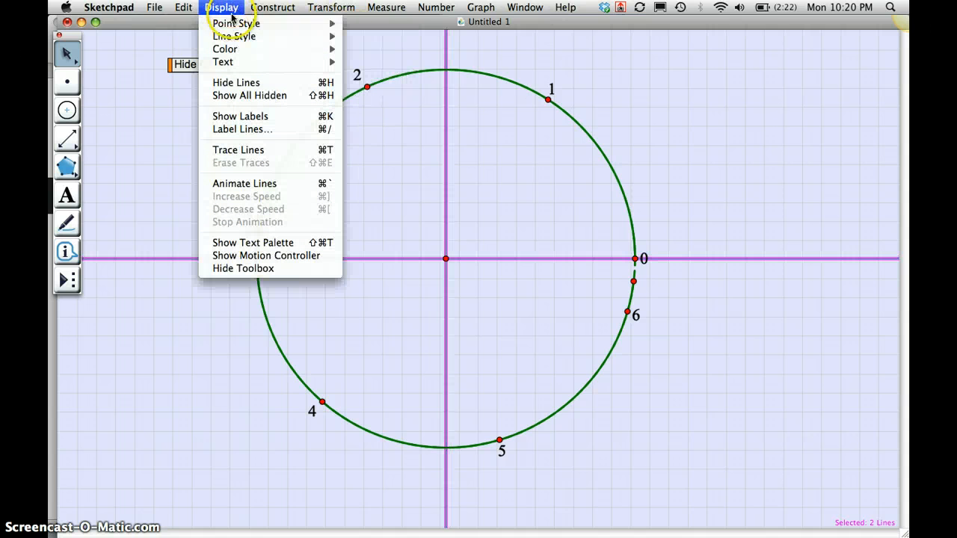
{"action": "mouse_move", "coordinate": [247, 49]}
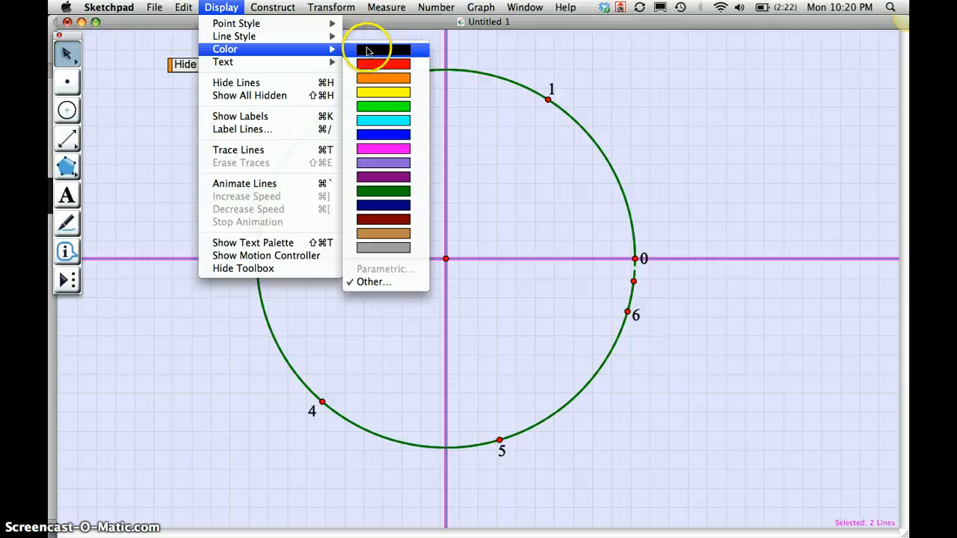
{"action": "left_click", "coordinate": [367, 51]}
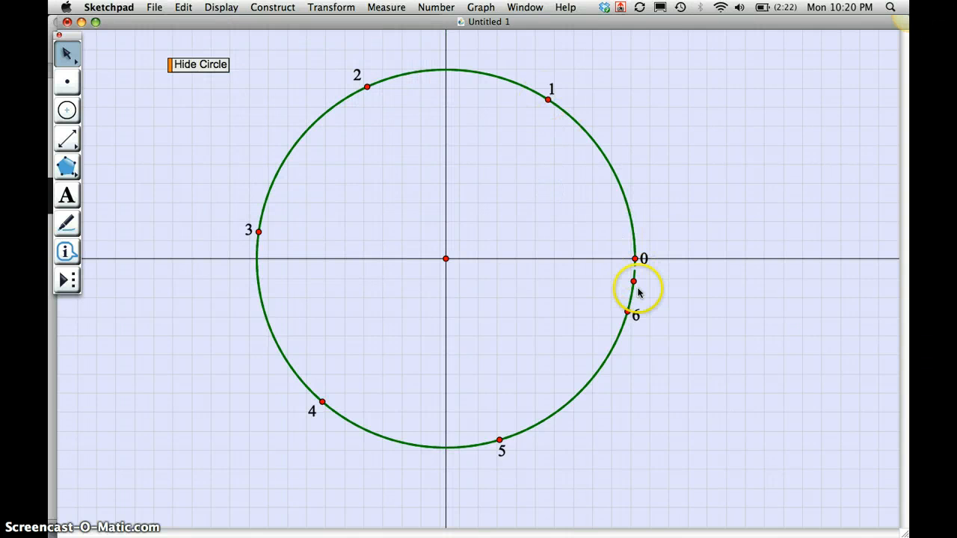
Step: Move the arc's free endpoint back to just above point 0, sweep it counterclockwise past point 6 to test the numbered points, and deselect it
{"action": "left_click_drag", "start_coordinate": [634, 282], "coordinate": [635, 236]}
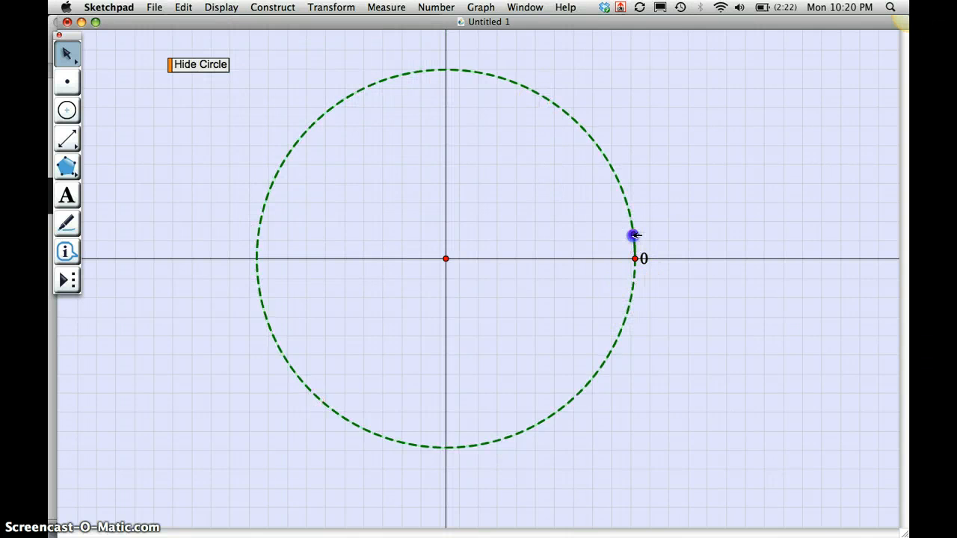
{"action": "left_click_drag", "start_coordinate": [476, 79], "coordinate": [406, 398]}
{"action": "left_click_drag", "start_coordinate": [515, 421], "coordinate": [582, 406]}
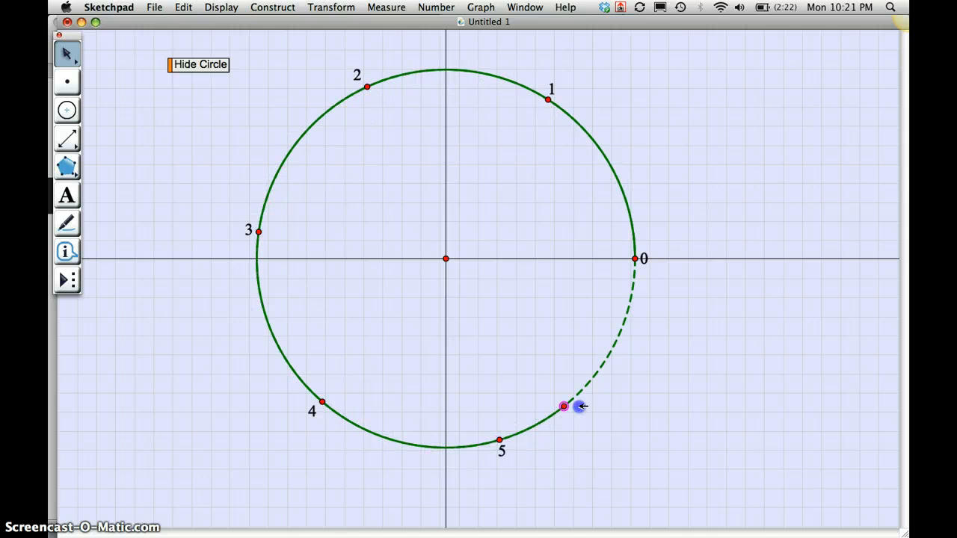
{"action": "left_click_drag", "start_coordinate": [638, 289], "coordinate": [637, 288]}
{"action": "left_click", "coordinate": [480, 283]}
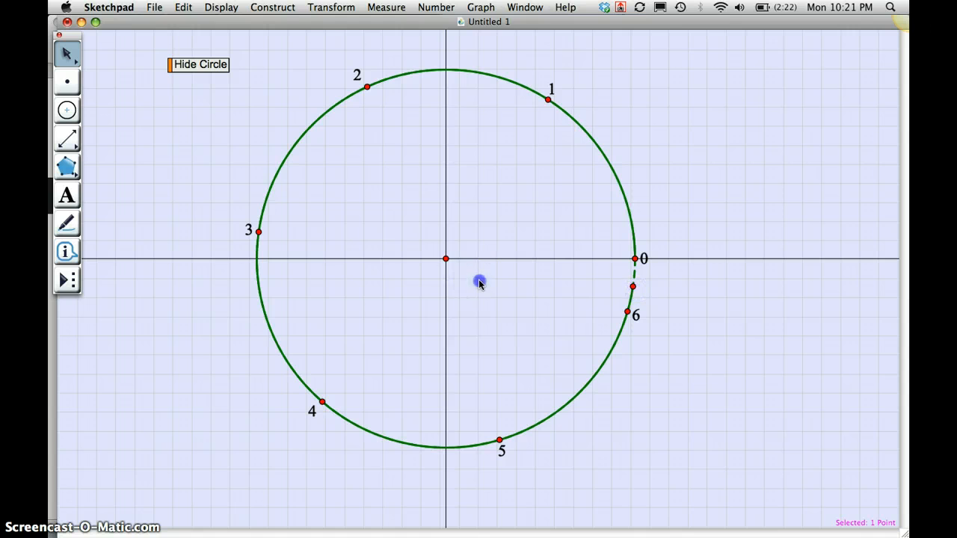